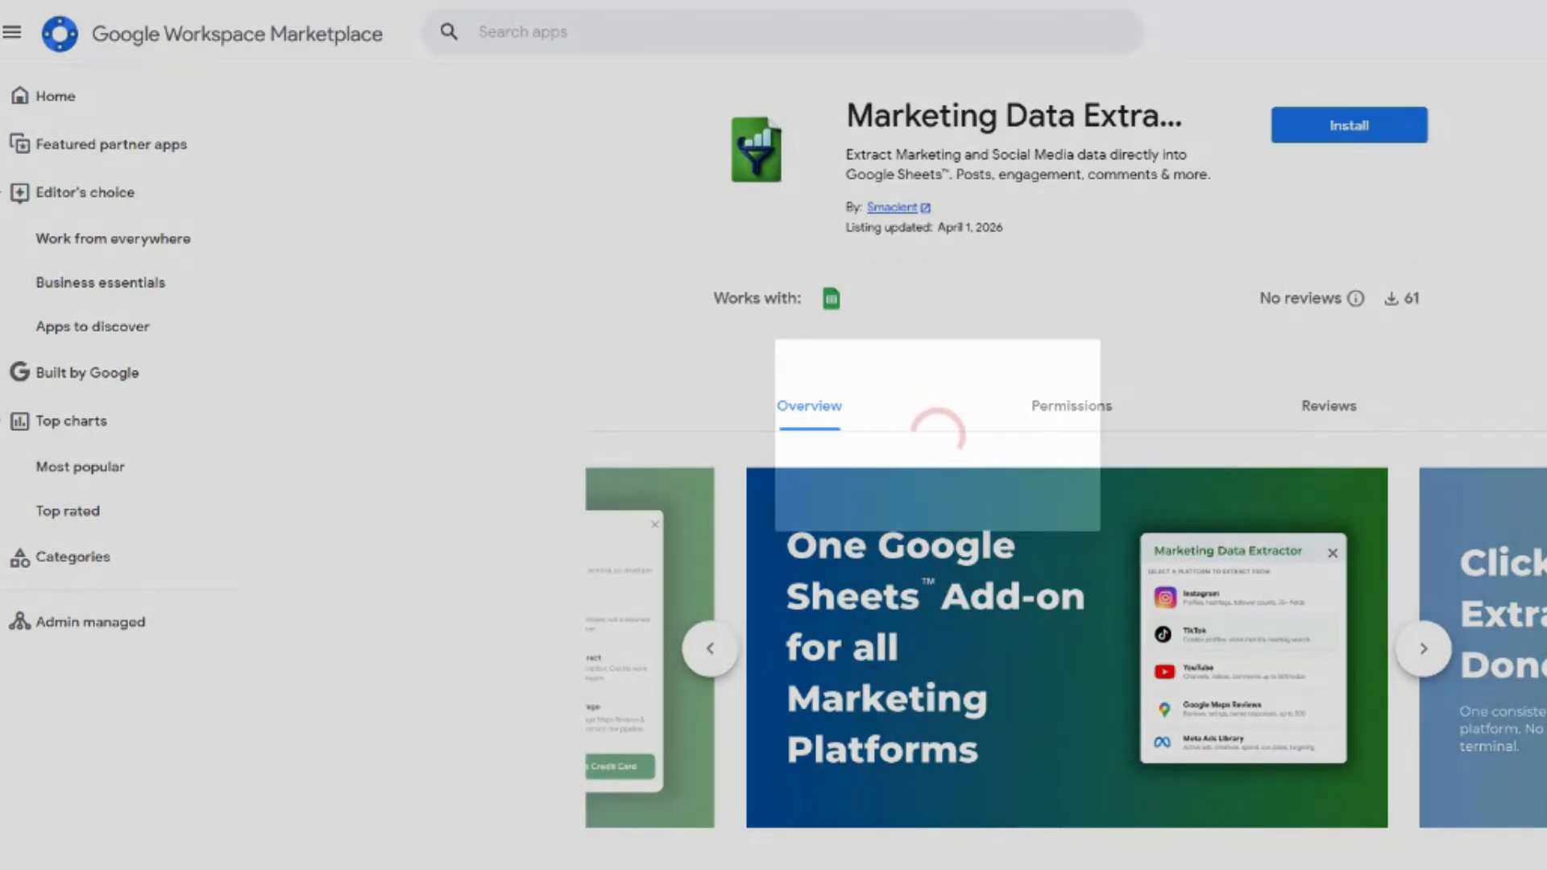
Step: Install the Marketing Data Extractor add-on and open it from the blank spreadsheet
{"action": "left_click", "coordinate": [1095, 609]}
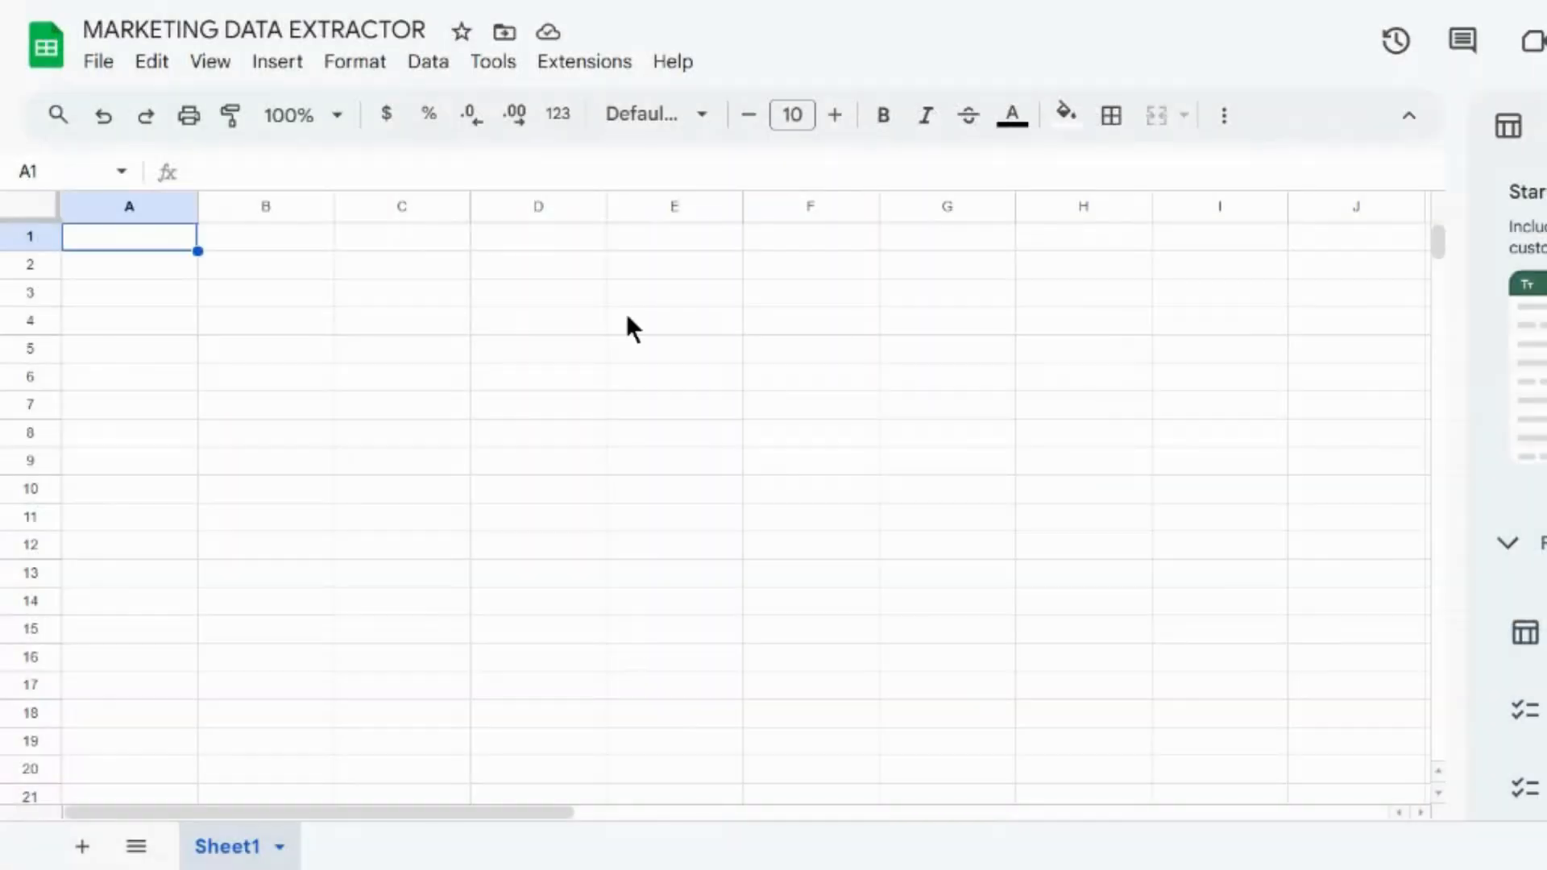
{"action": "left_click", "coordinate": [604, 72]}
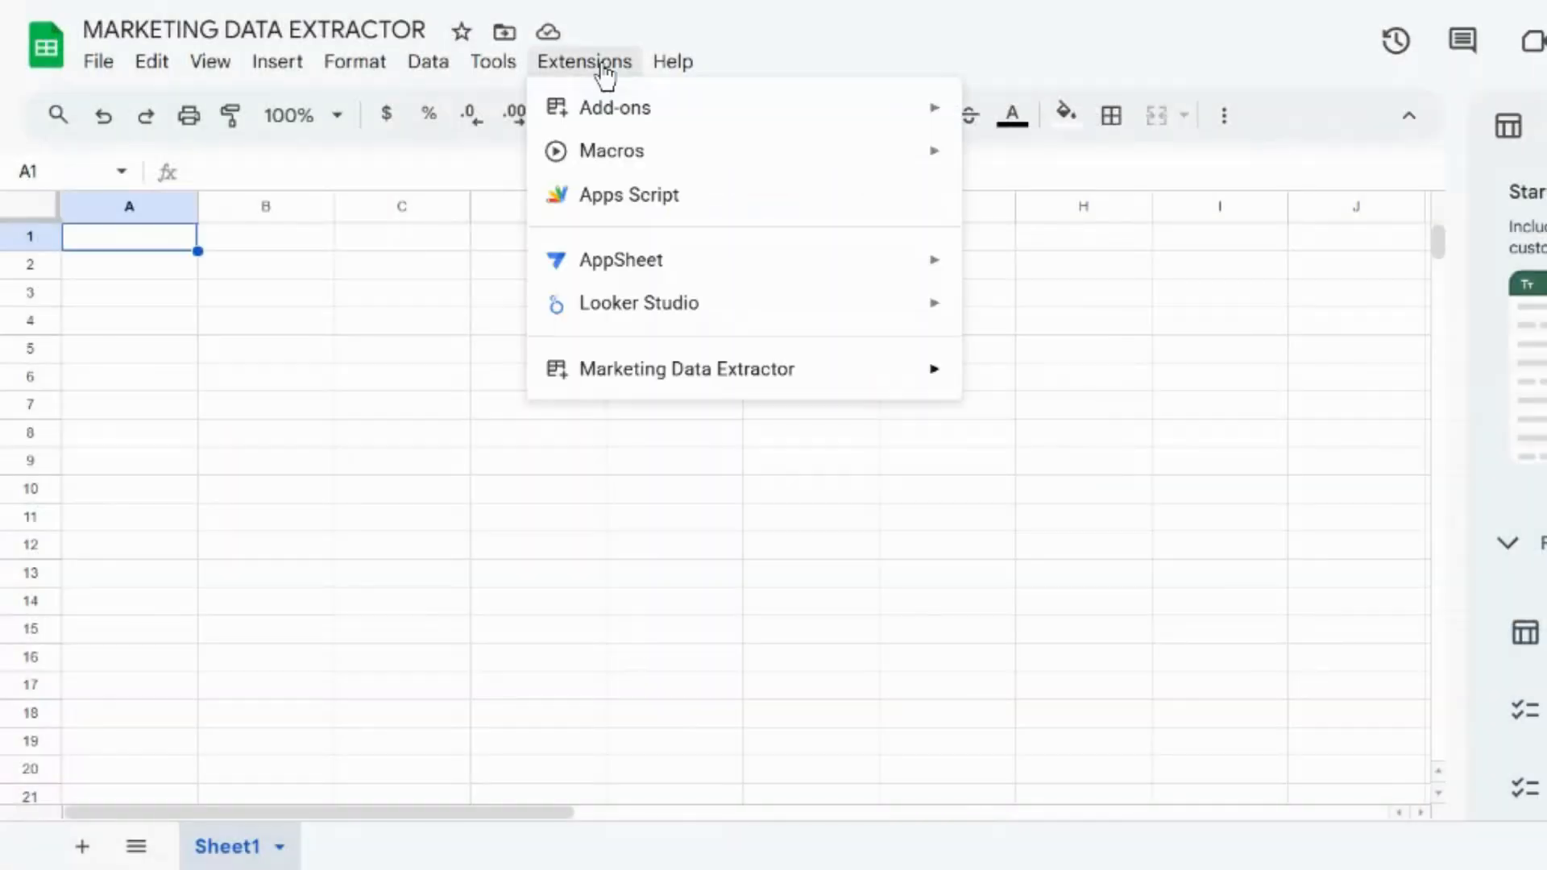
{"action": "mouse_move", "coordinate": [762, 383]}
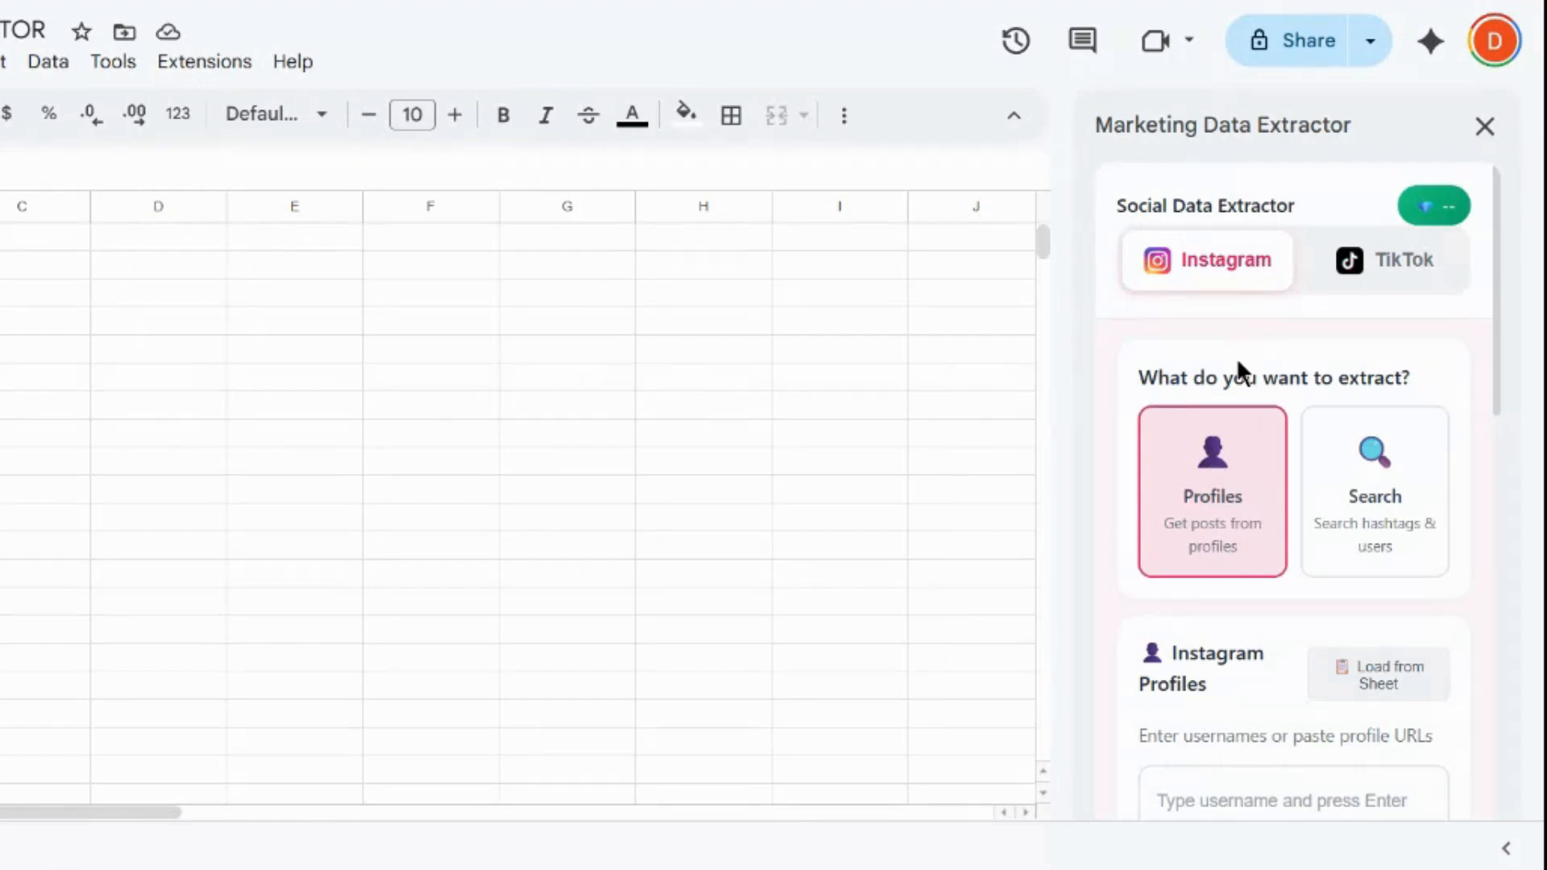
Step: Expand the Instagram profile extractor's field selection and examine the available settings and quick-select field groups
{"action": "scroll", "coordinate": [1237, 363], "scroll_direction": "down", "scroll_amount": 1}
{"action": "scroll", "coordinate": [1236, 362], "scroll_direction": "down", "scroll_amount": 1}
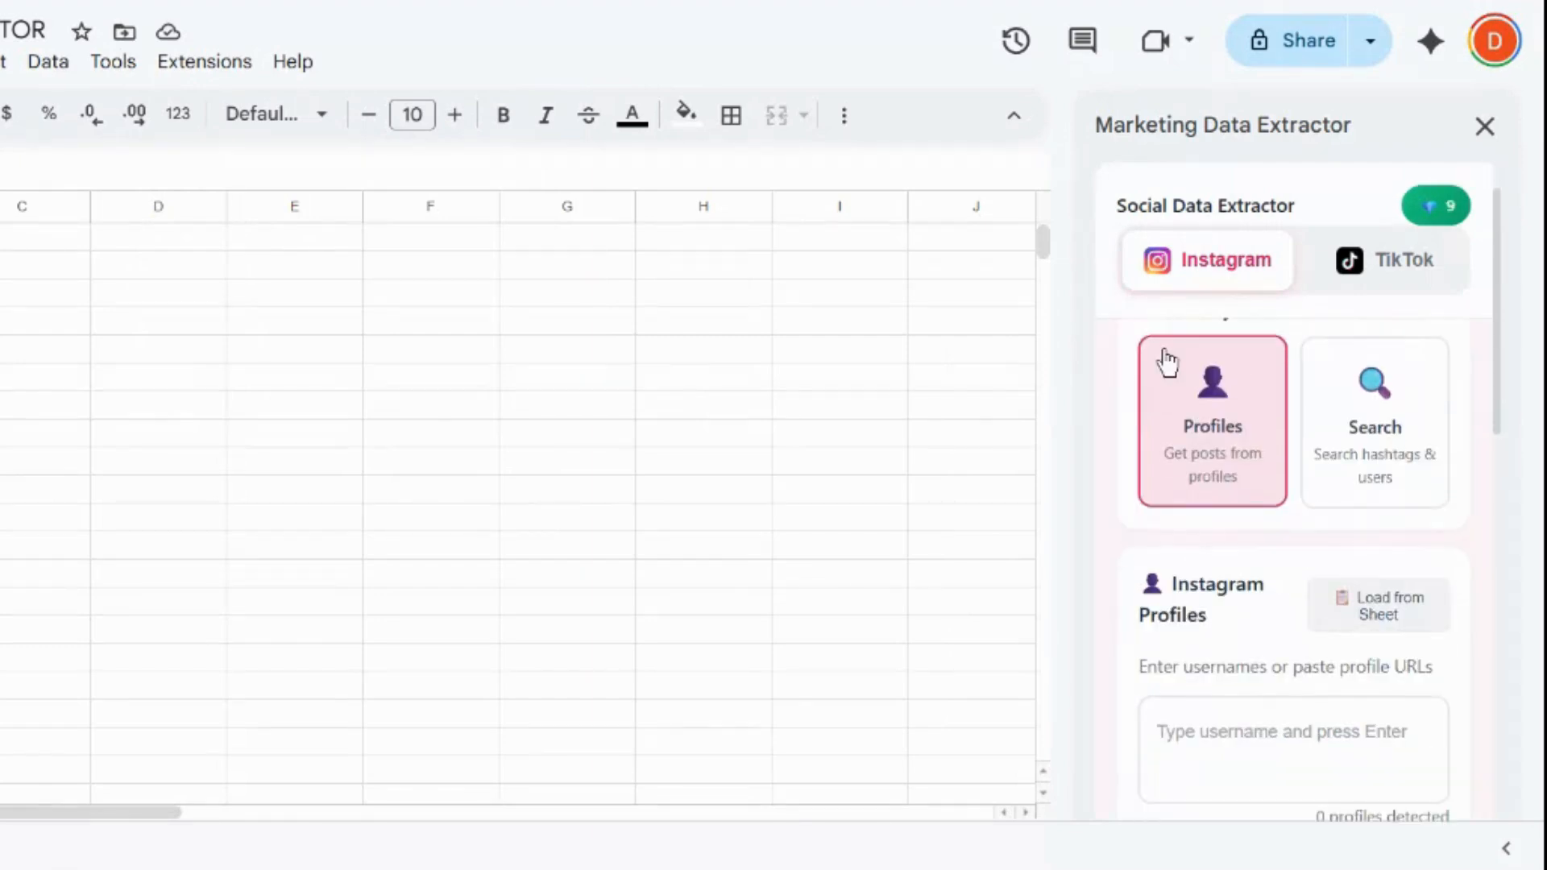
{"action": "scroll", "coordinate": [1231, 427], "scroll_direction": "down", "scroll_amount": 2}
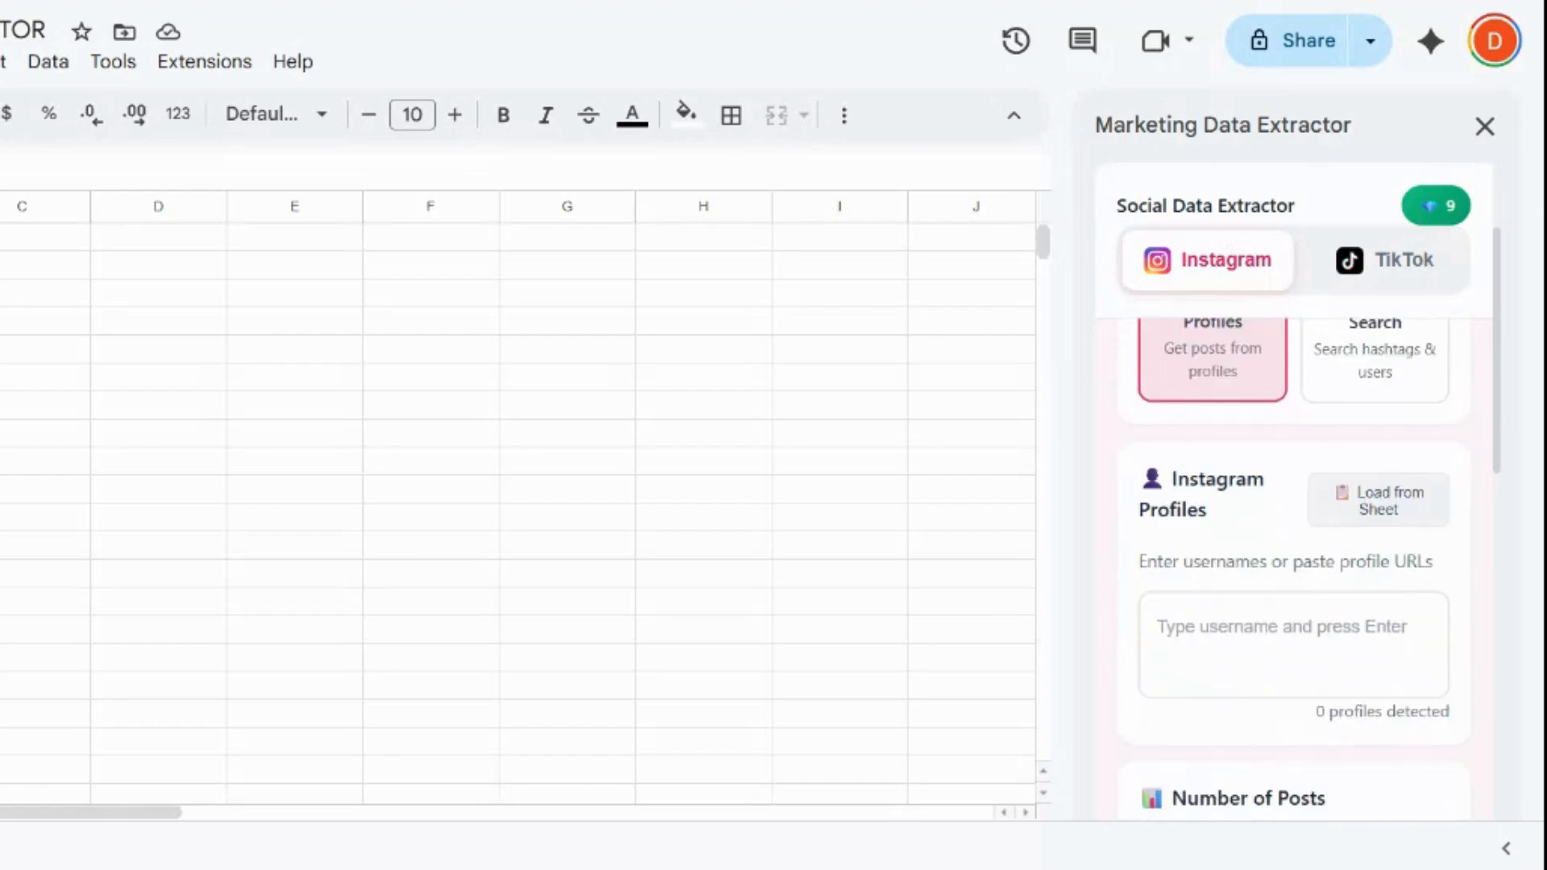
{"action": "scroll", "coordinate": [1293, 524], "scroll_direction": "down", "scroll_amount": 6}
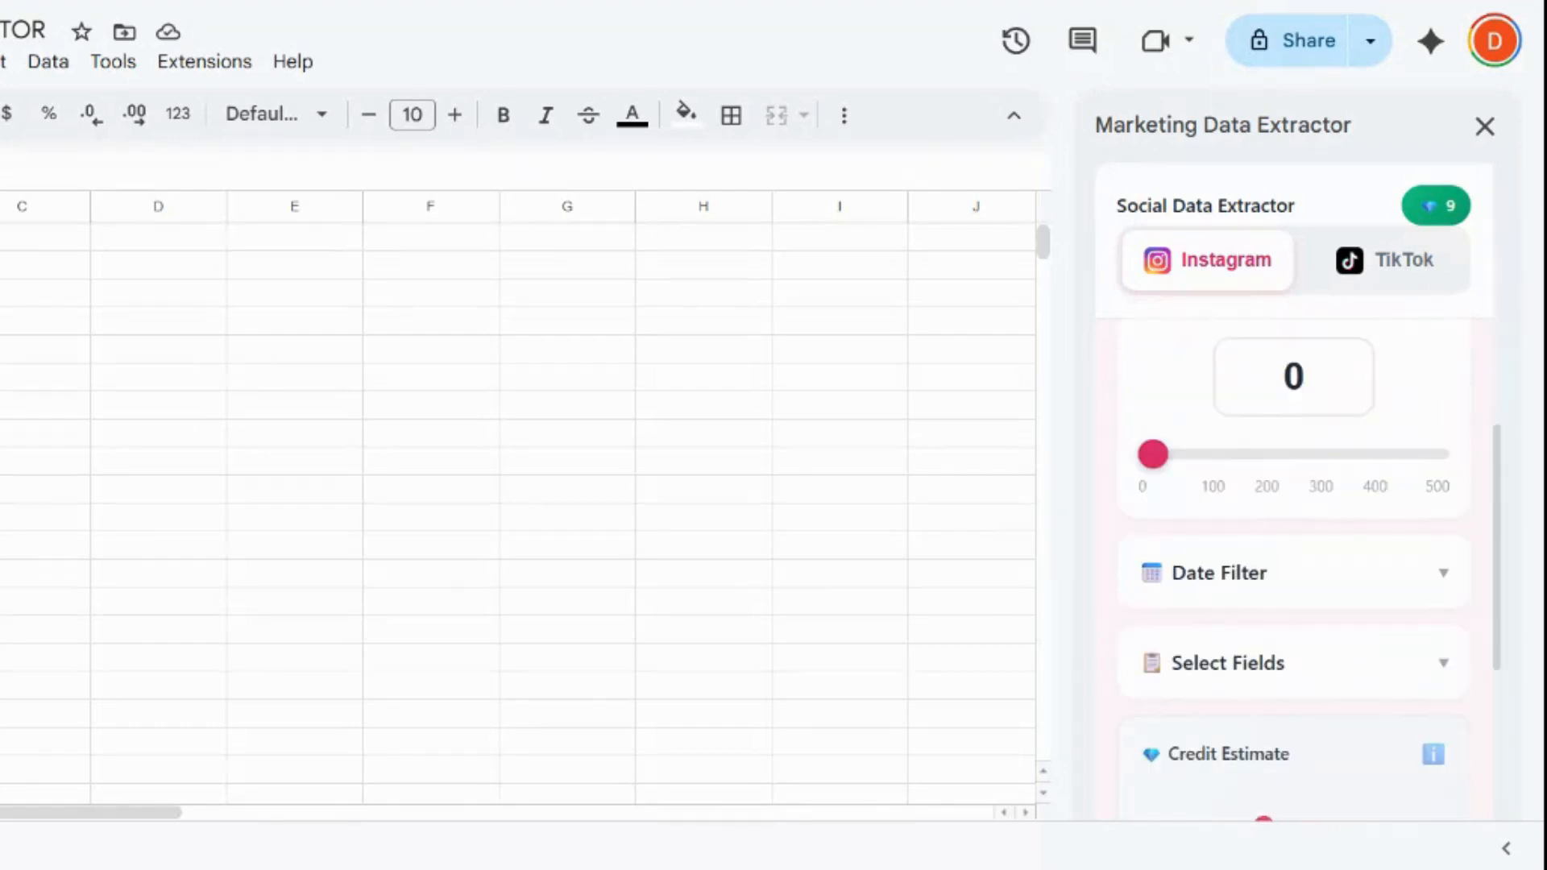
{"action": "left_click", "coordinate": [1271, 677]}
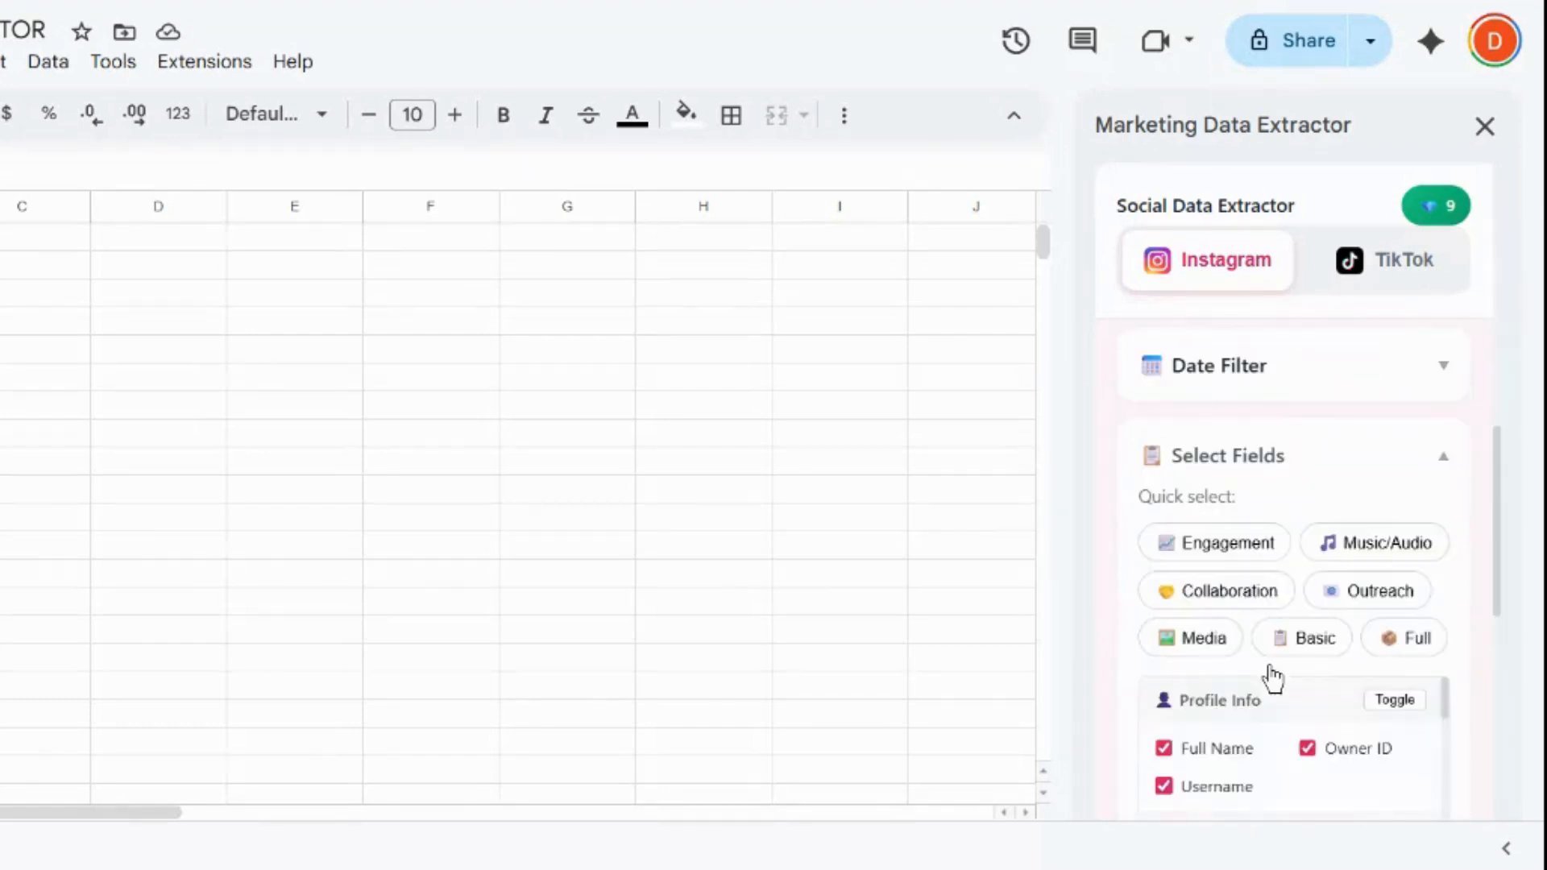
{"action": "scroll", "coordinate": [1272, 678], "scroll_direction": "down", "scroll_amount": 3}
{"action": "scroll", "coordinate": [1273, 679], "scroll_direction": "up", "scroll_amount": 3}
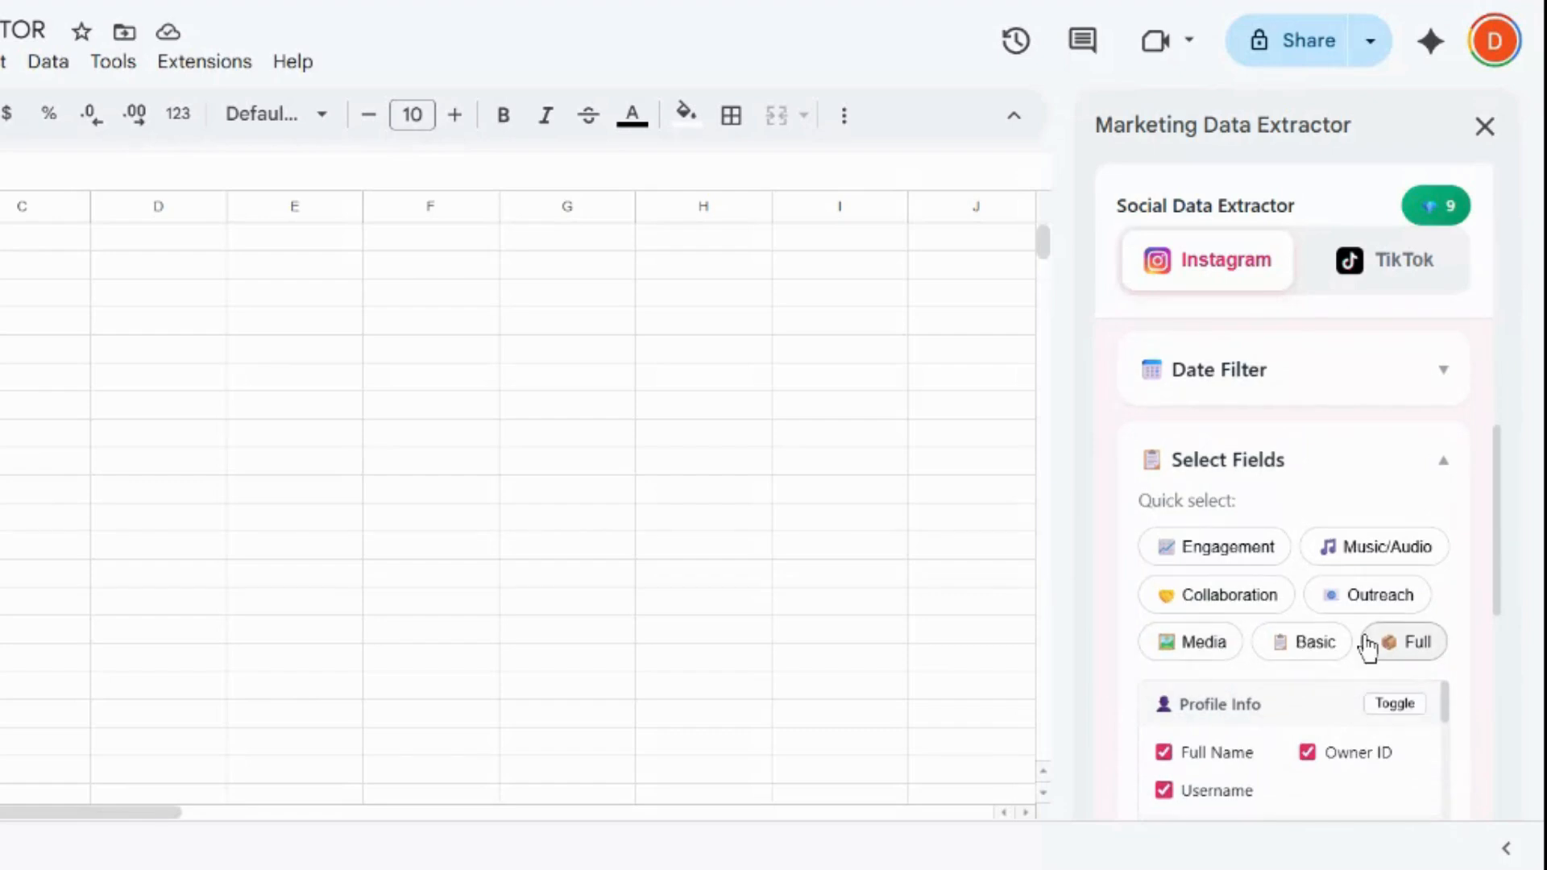
{"action": "scroll", "coordinate": [1367, 647], "scroll_direction": "up", "scroll_amount": 3}
{"action": "scroll", "coordinate": [1404, 750], "scroll_direction": "down", "scroll_amount": 1}
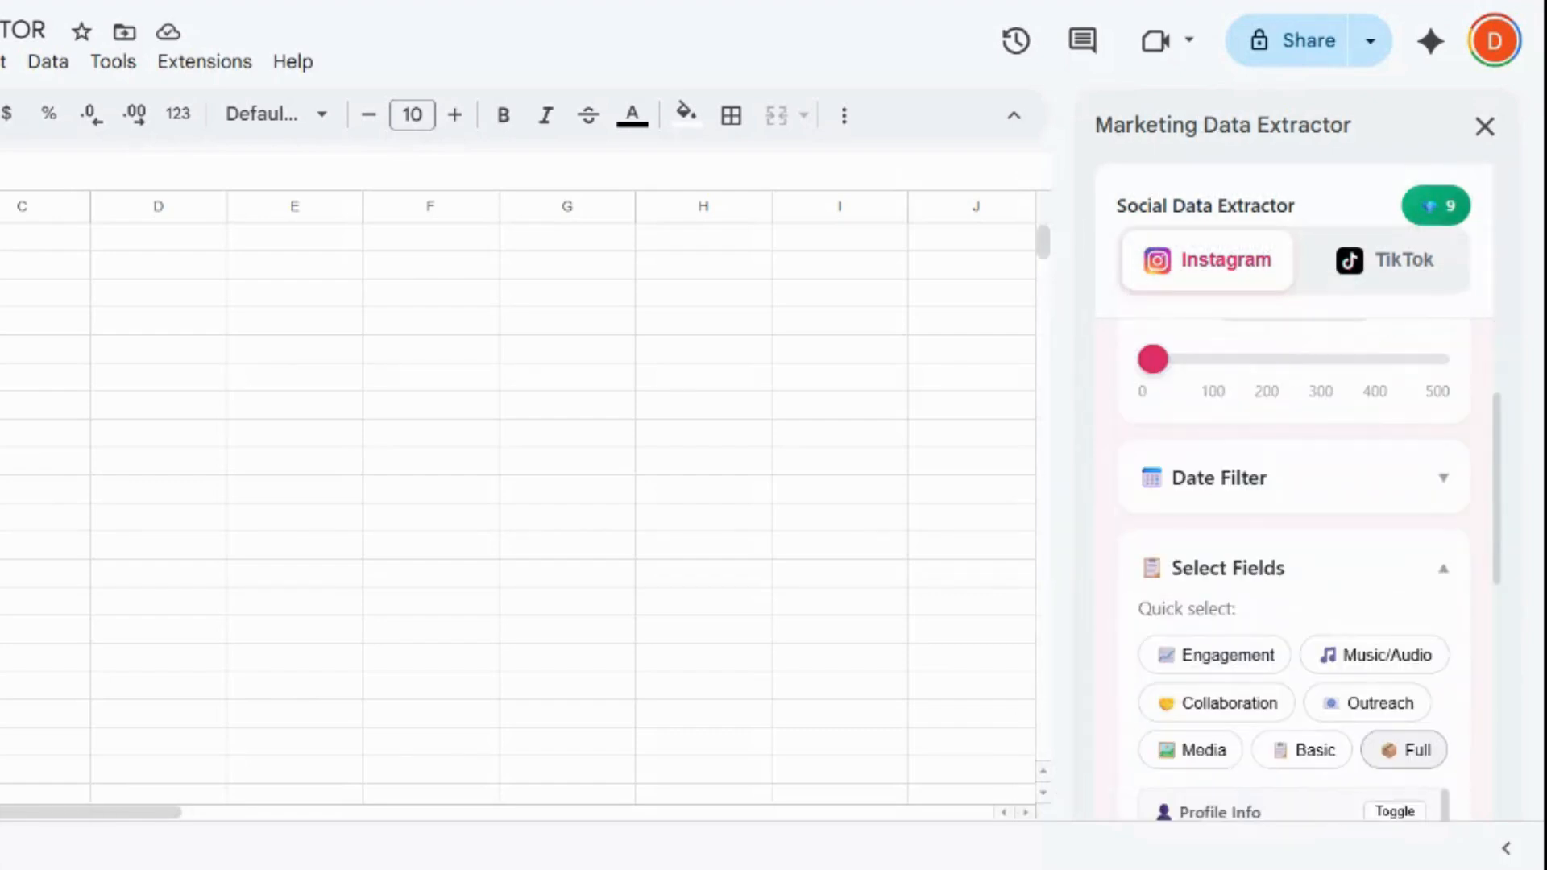
{"action": "scroll", "coordinate": [1404, 750], "scroll_direction": "down", "scroll_amount": 1}
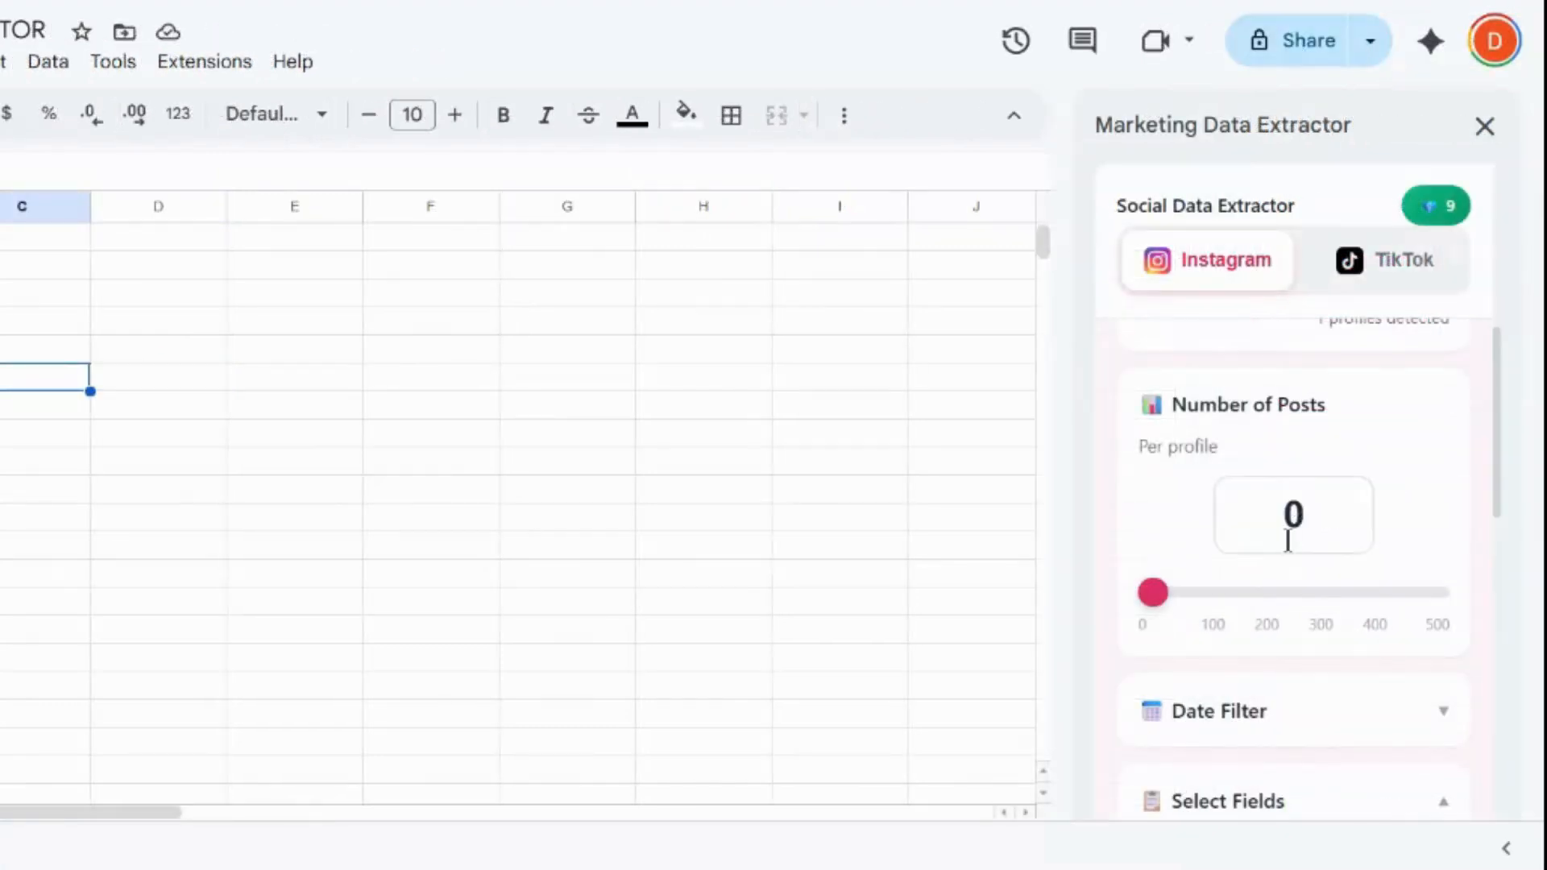
Step: Set the number of Instagram posts per profile to 5
{"action": "left_click", "coordinate": [1289, 536]}
{"action": "key", "text": "BackSpace"}
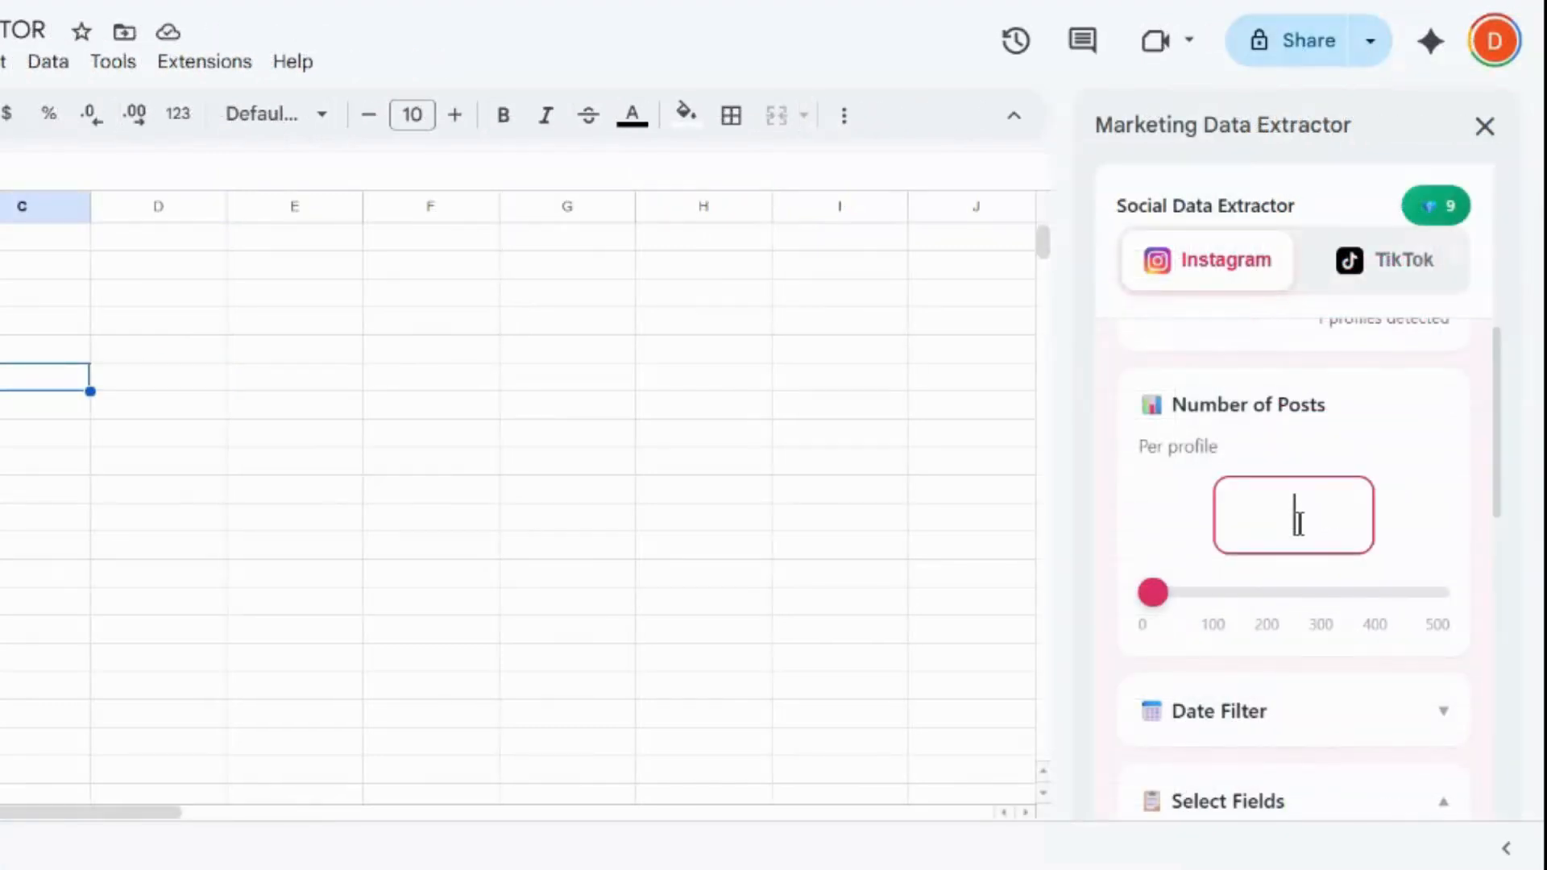
{"action": "type", "text": "5"}
Step: Check the date filter and run the Instagram data extraction for the loaded profile
{"action": "scroll", "coordinate": [1350, 541], "scroll_direction": "down", "scroll_amount": 2}
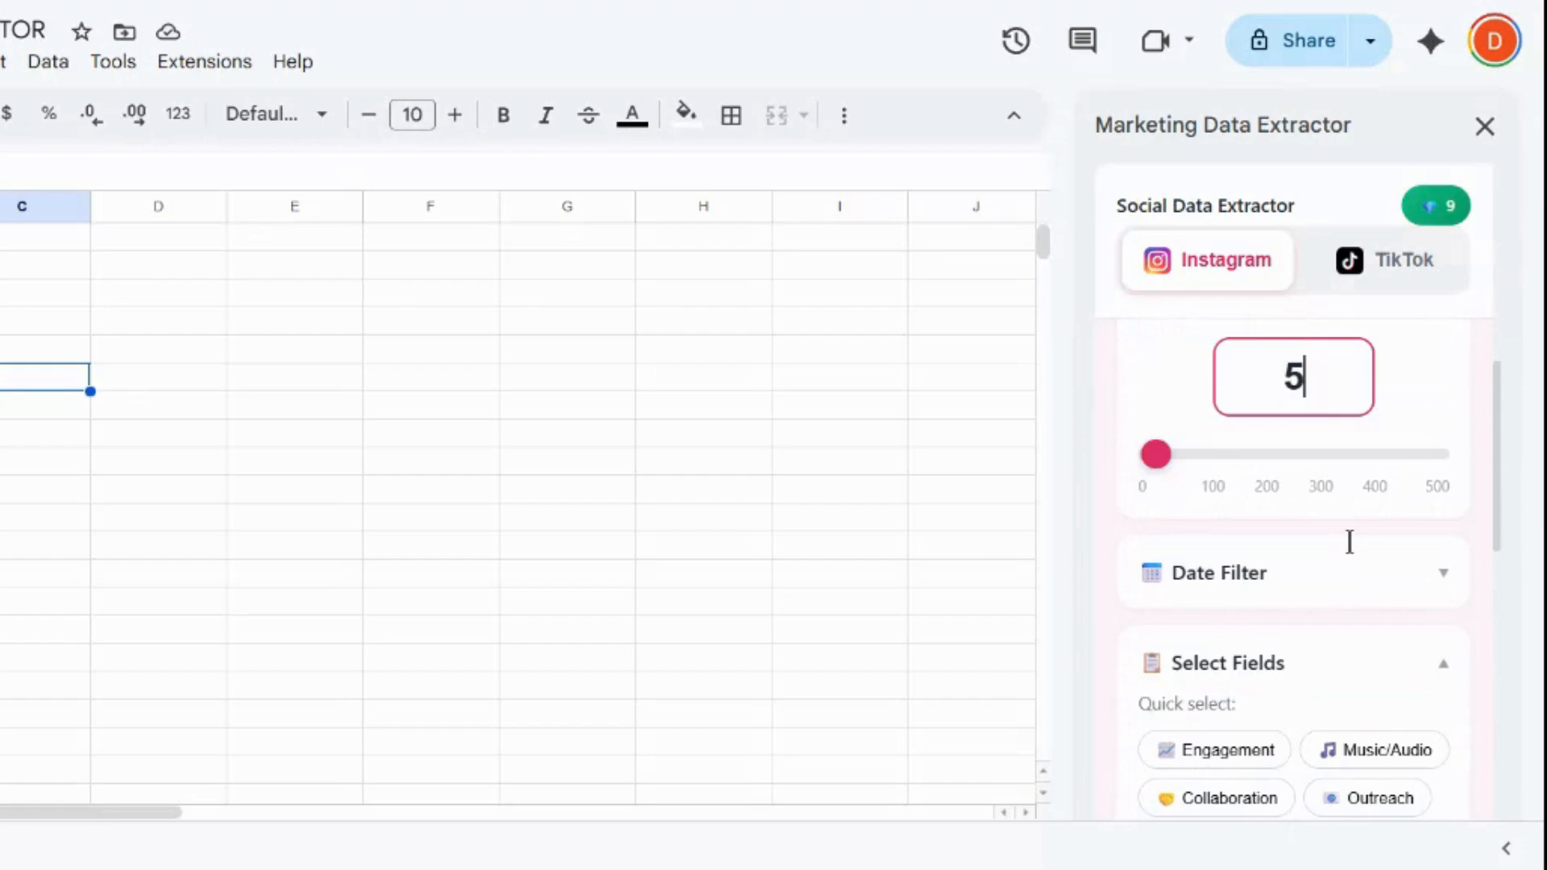
{"action": "scroll", "coordinate": [1350, 541], "scroll_direction": "down", "scroll_amount": 1}
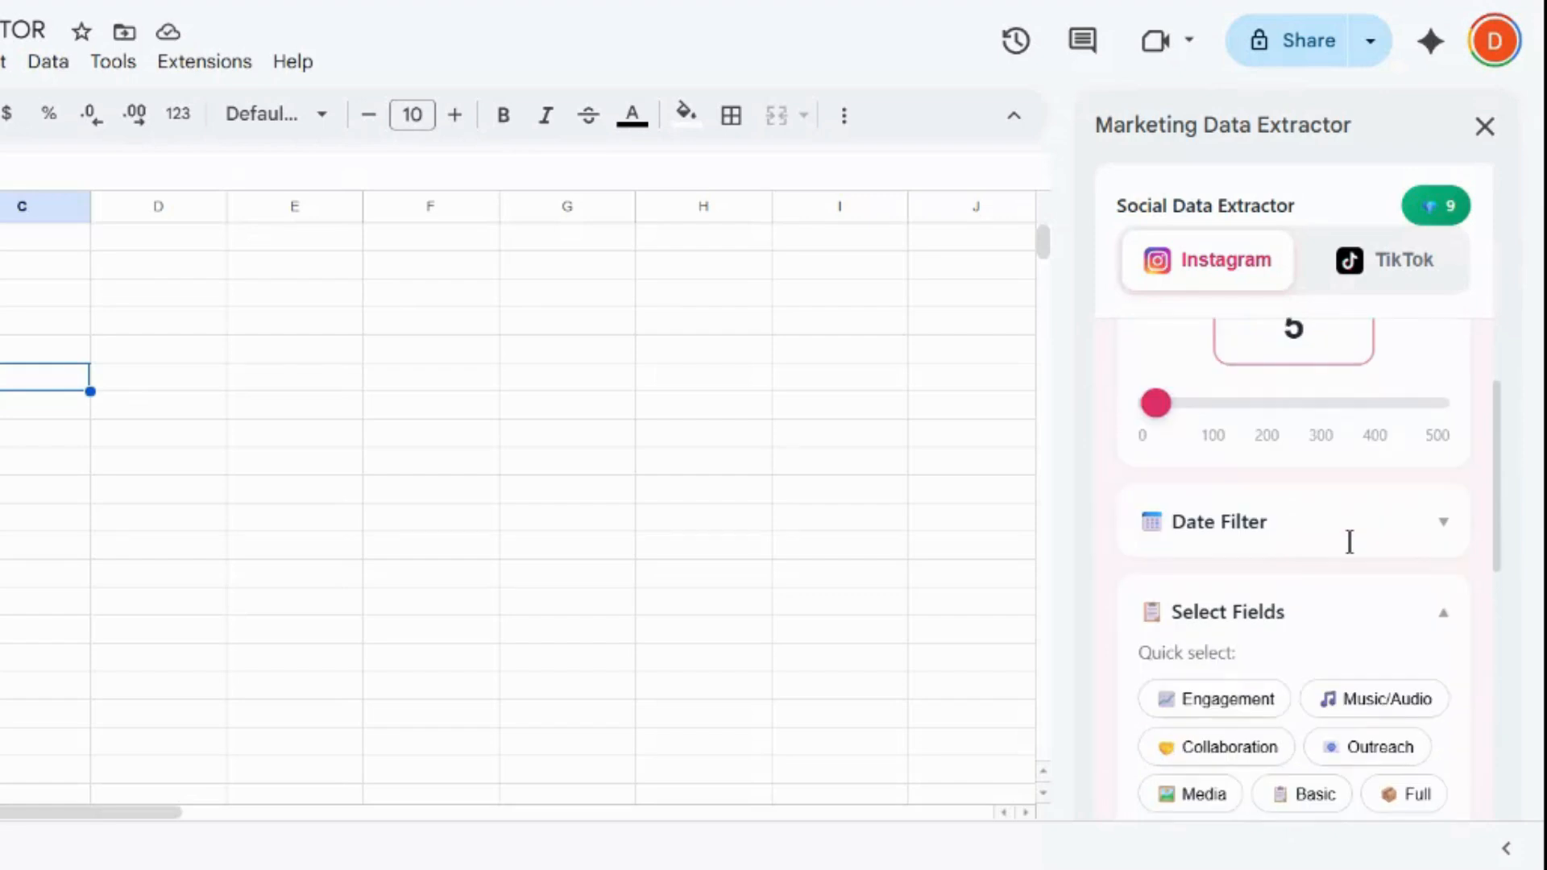
{"action": "left_click", "coordinate": [1422, 530]}
{"action": "scroll", "coordinate": [1297, 472], "scroll_direction": "down", "scroll_amount": 5}
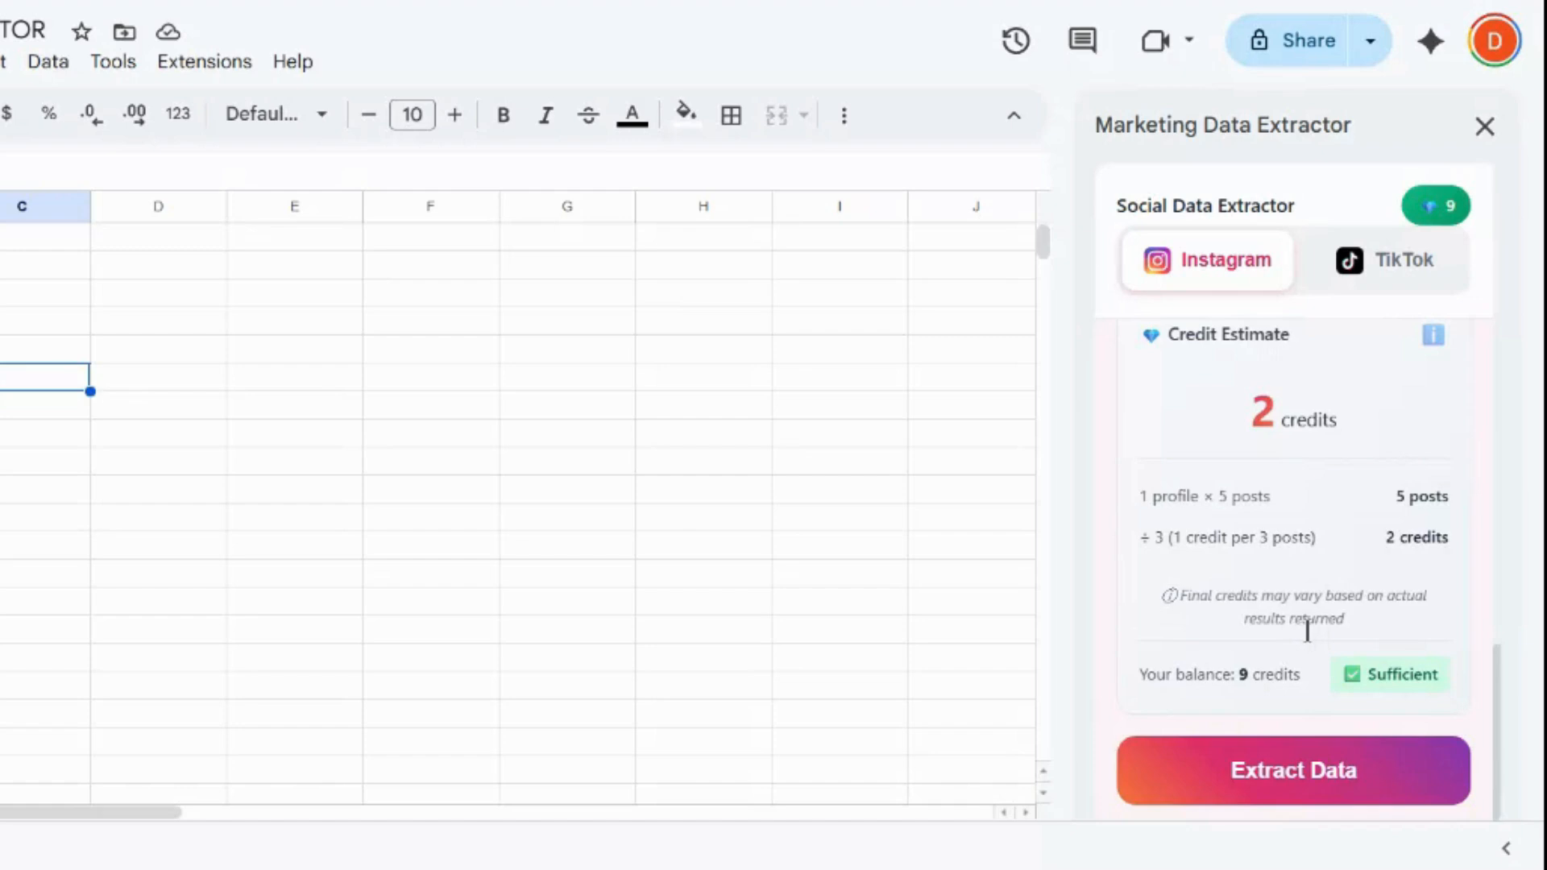
{"action": "left_click", "coordinate": [1279, 767]}
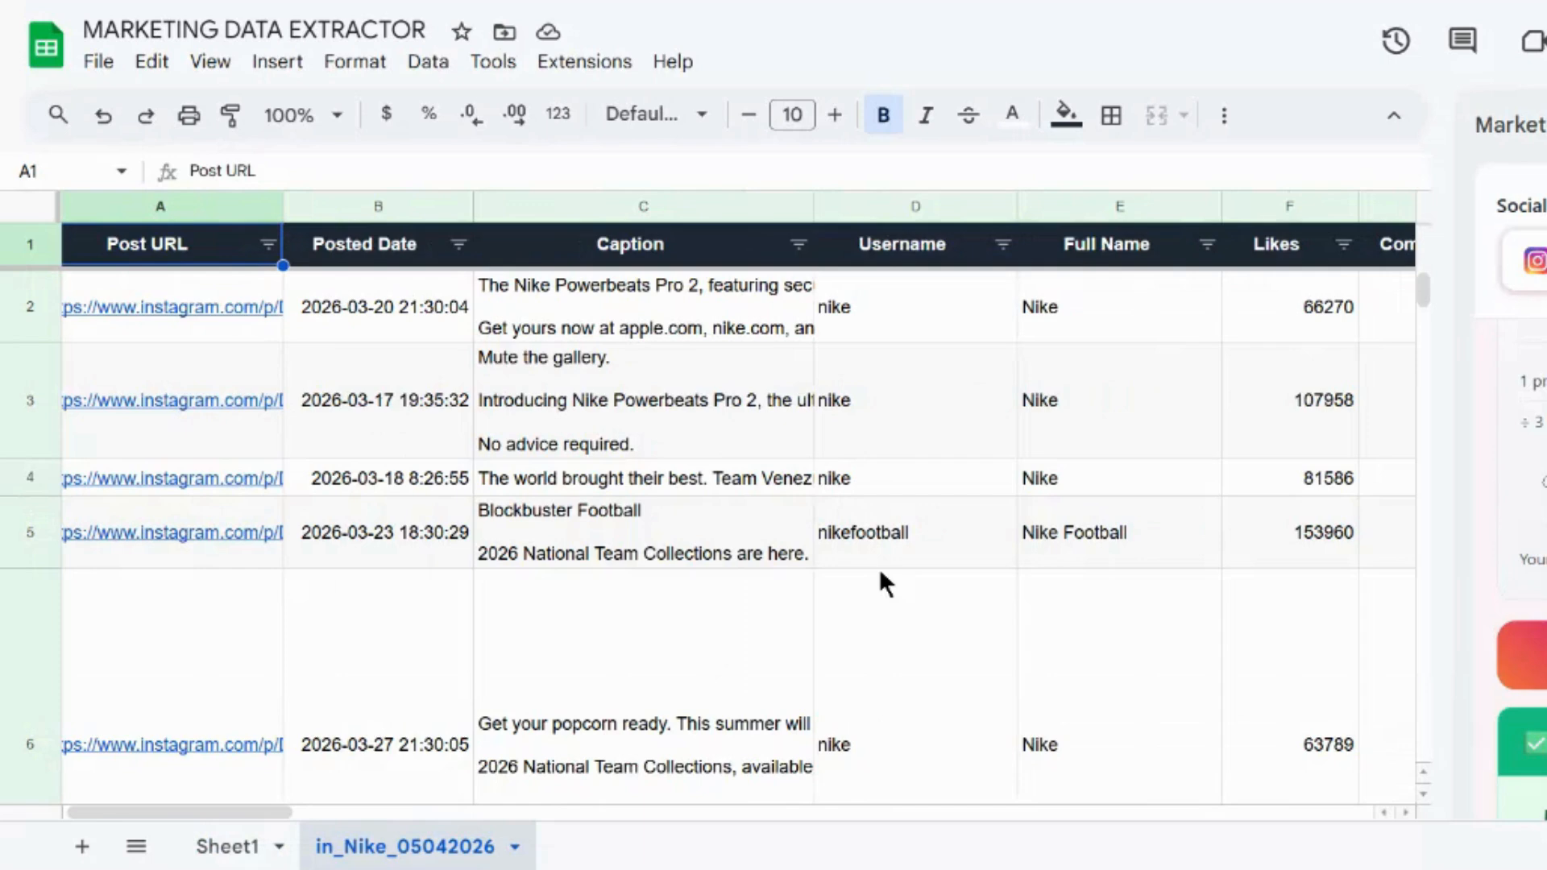
Step: Look through the columns of extracted Instagram posts in the in_Nike_05042026 sheet
{"action": "scroll", "coordinate": [739, 516], "scroll_direction": "right", "scroll_amount": 4}
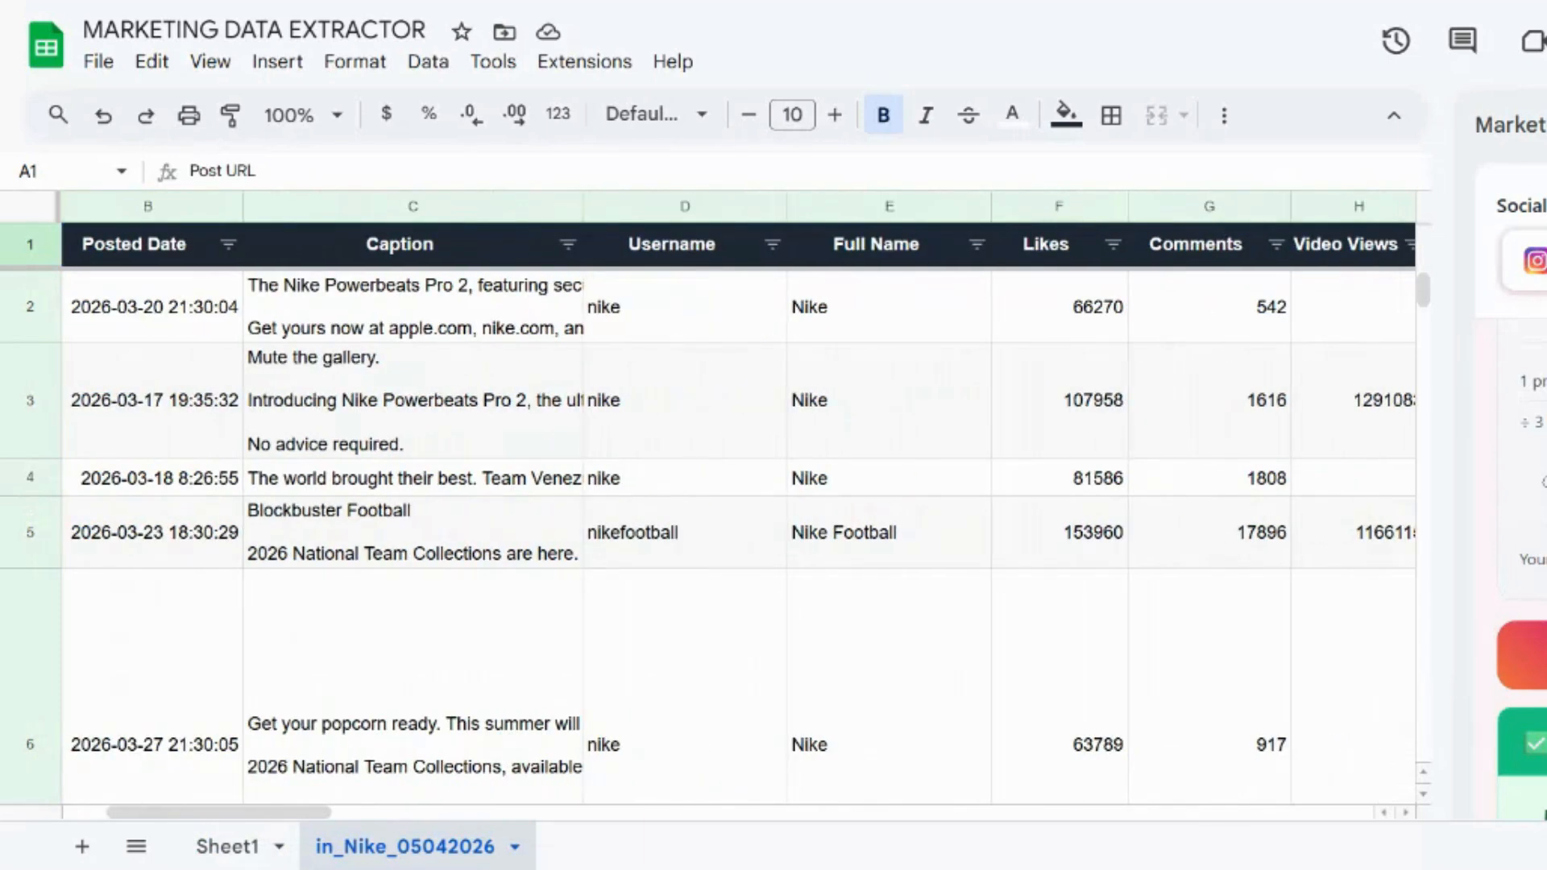
{"action": "scroll", "coordinate": [738, 516], "scroll_direction": "right", "scroll_amount": 3}
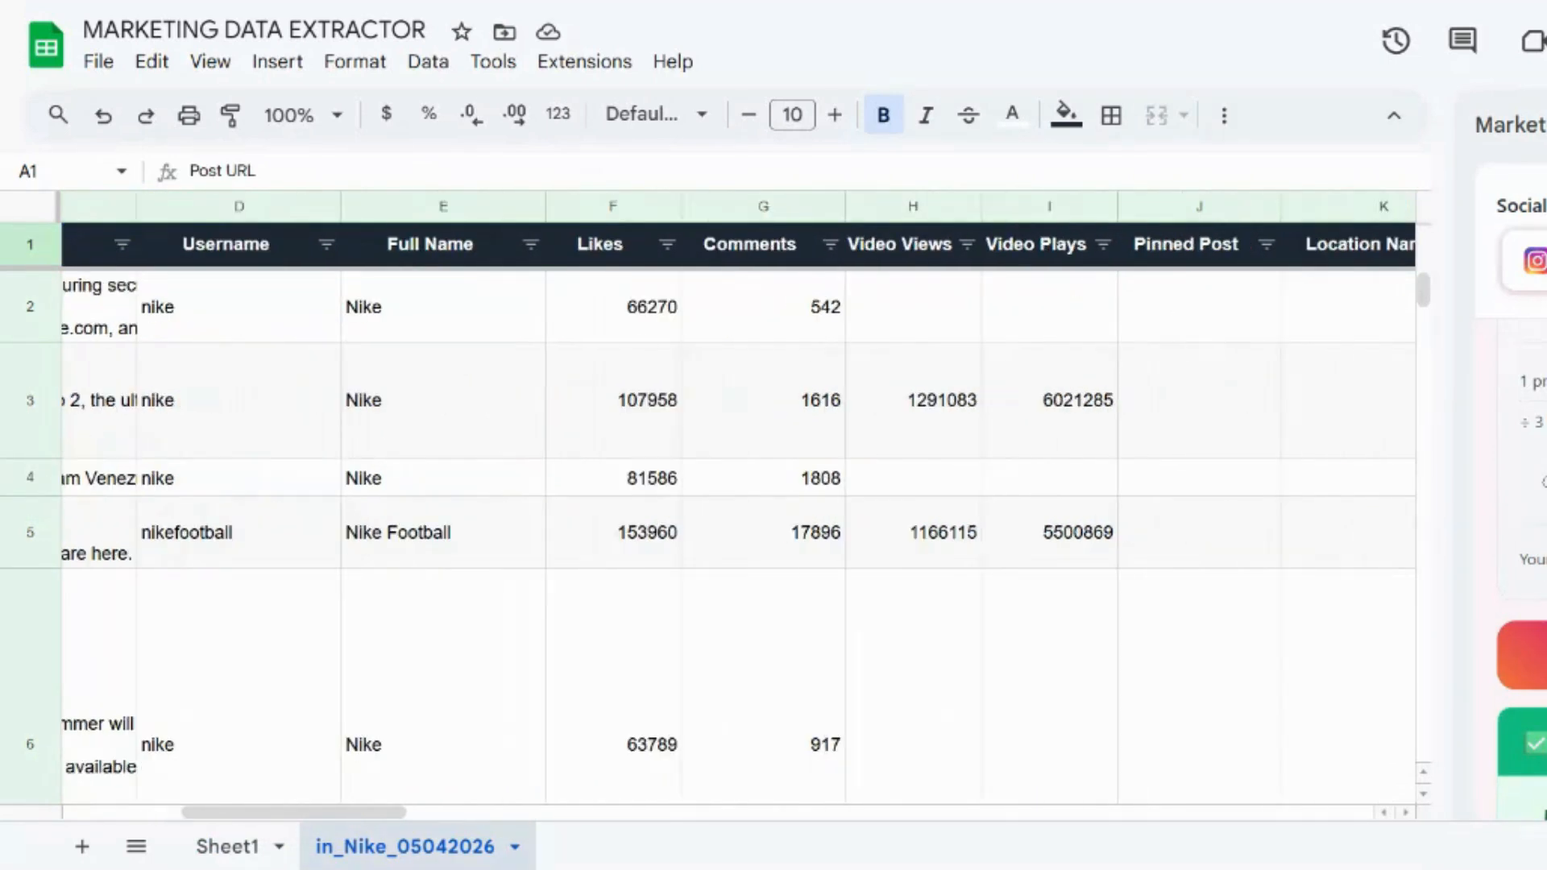
{"action": "scroll", "coordinate": [739, 516], "scroll_direction": "right", "scroll_amount": 9}
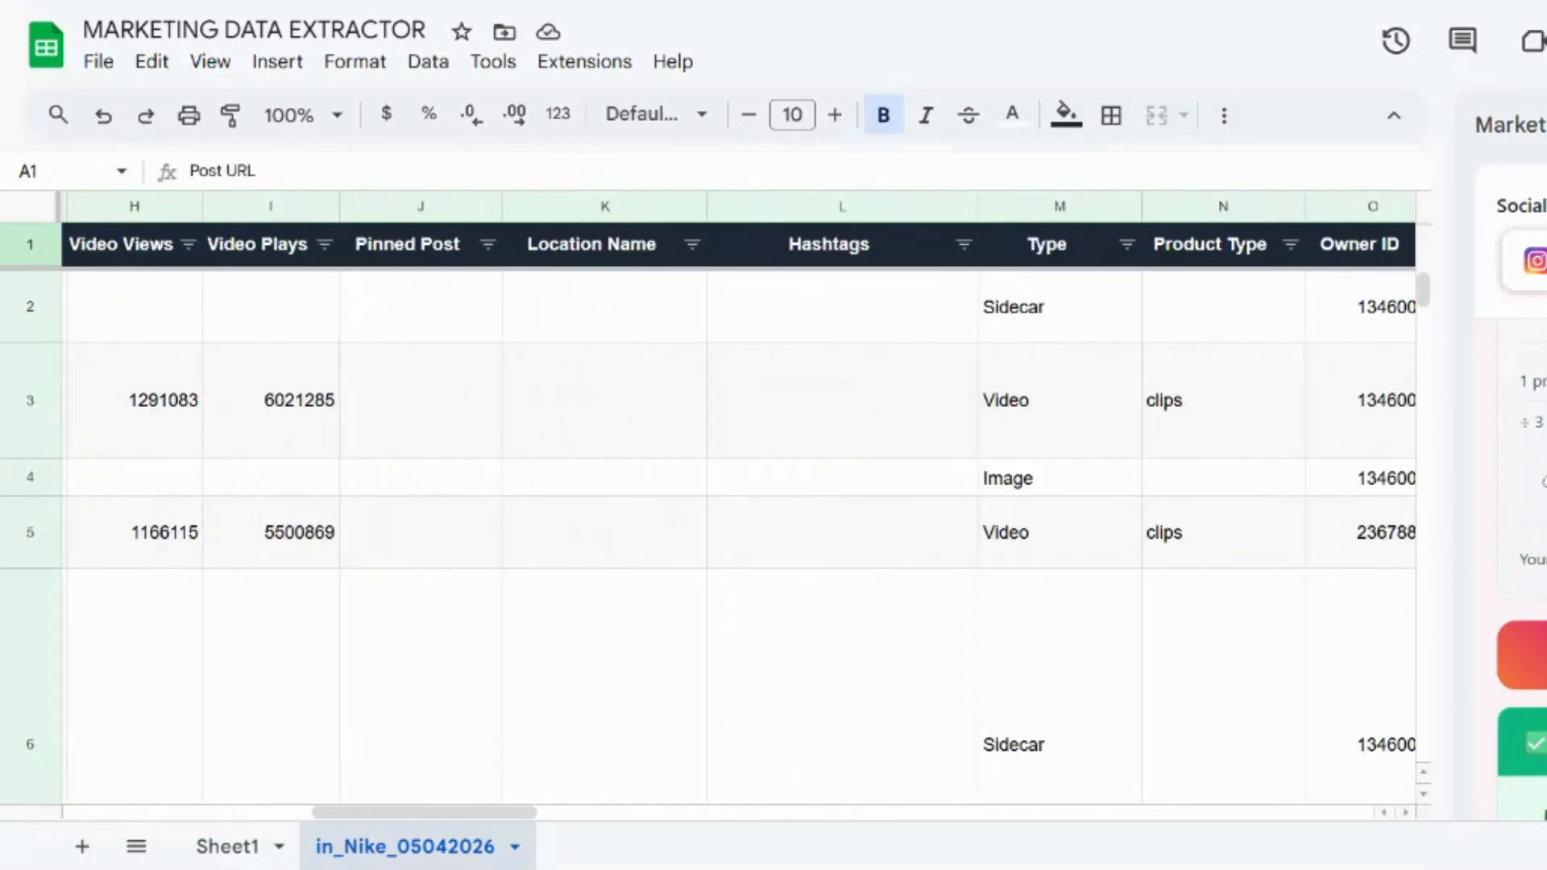
{"action": "scroll", "coordinate": [738, 516], "scroll_direction": "right", "scroll_amount": 2}
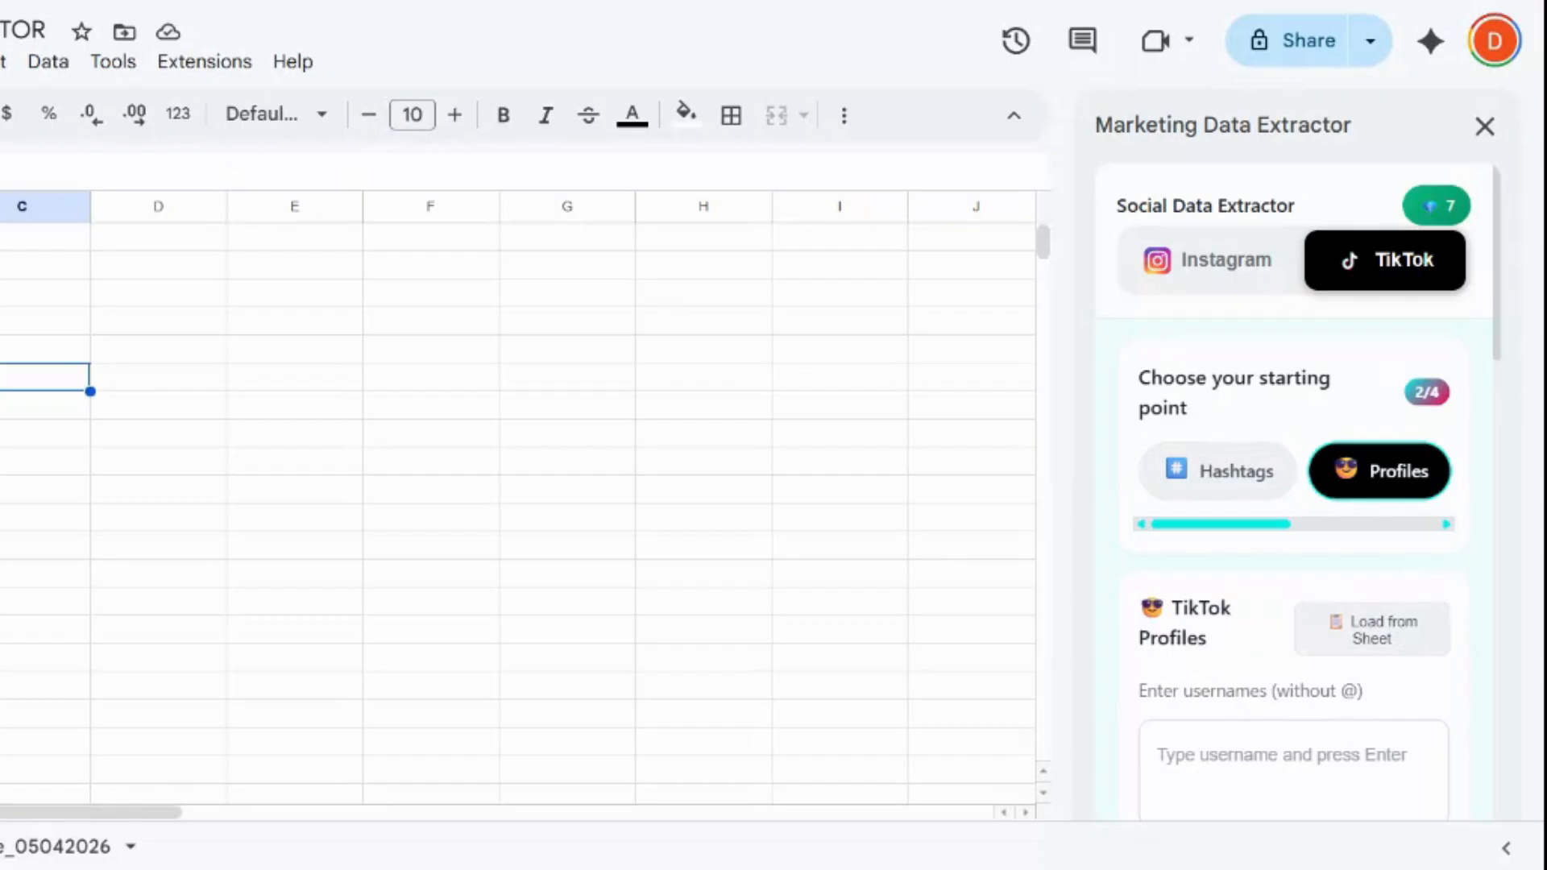
Step: Load the TikTok profile username from the sheet into the TikTok profile extractor
{"action": "scroll", "coordinate": [1293, 564], "scroll_direction": "down", "scroll_amount": 2}
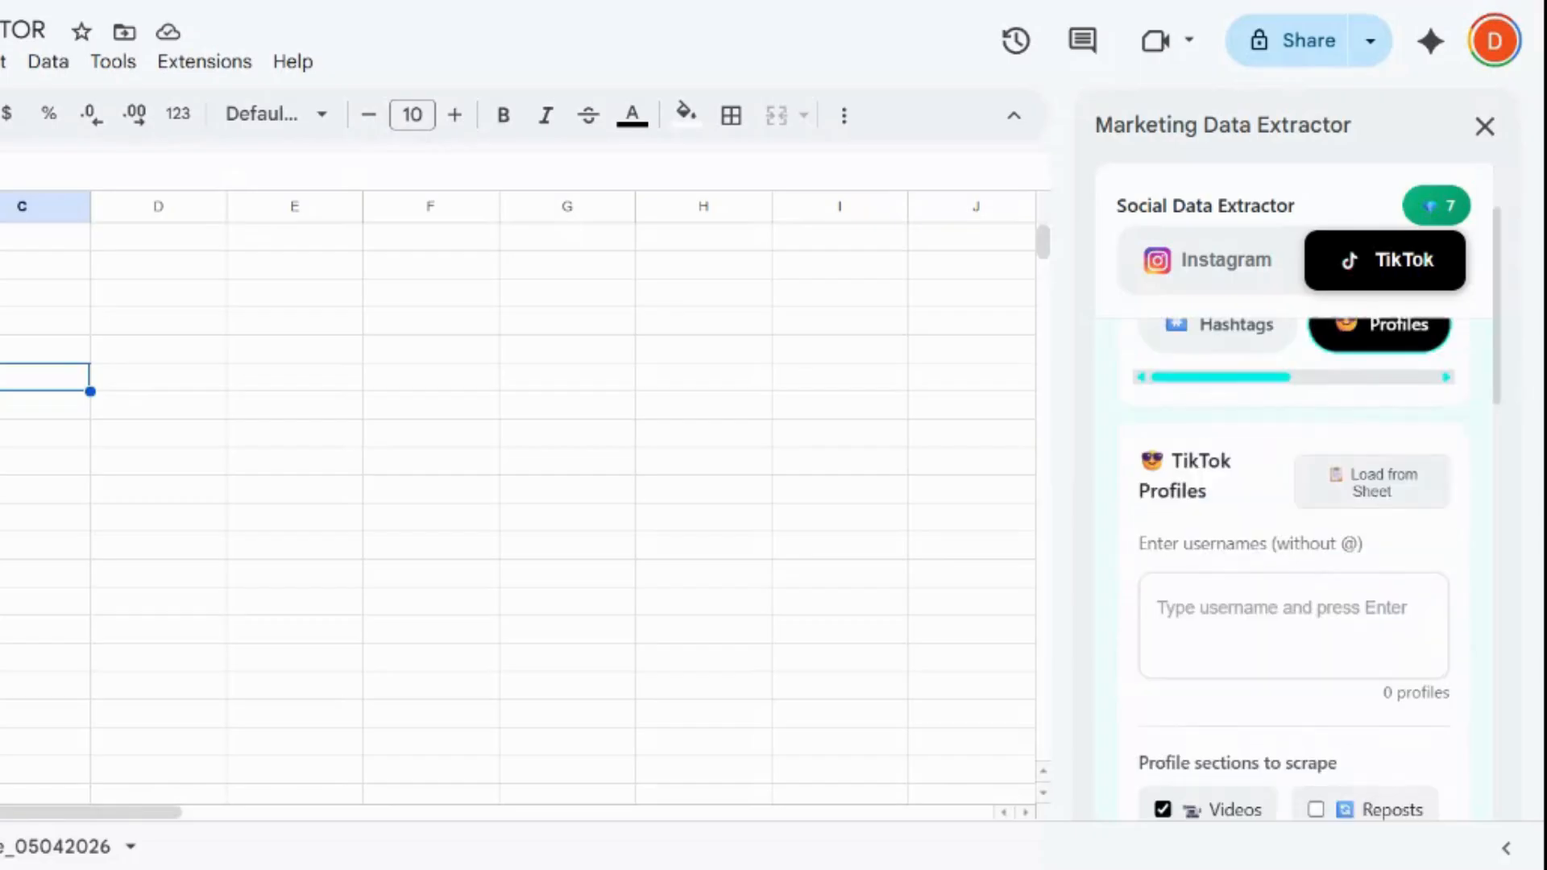
{"action": "scroll", "coordinate": [1294, 564], "scroll_direction": "down", "scroll_amount": 1}
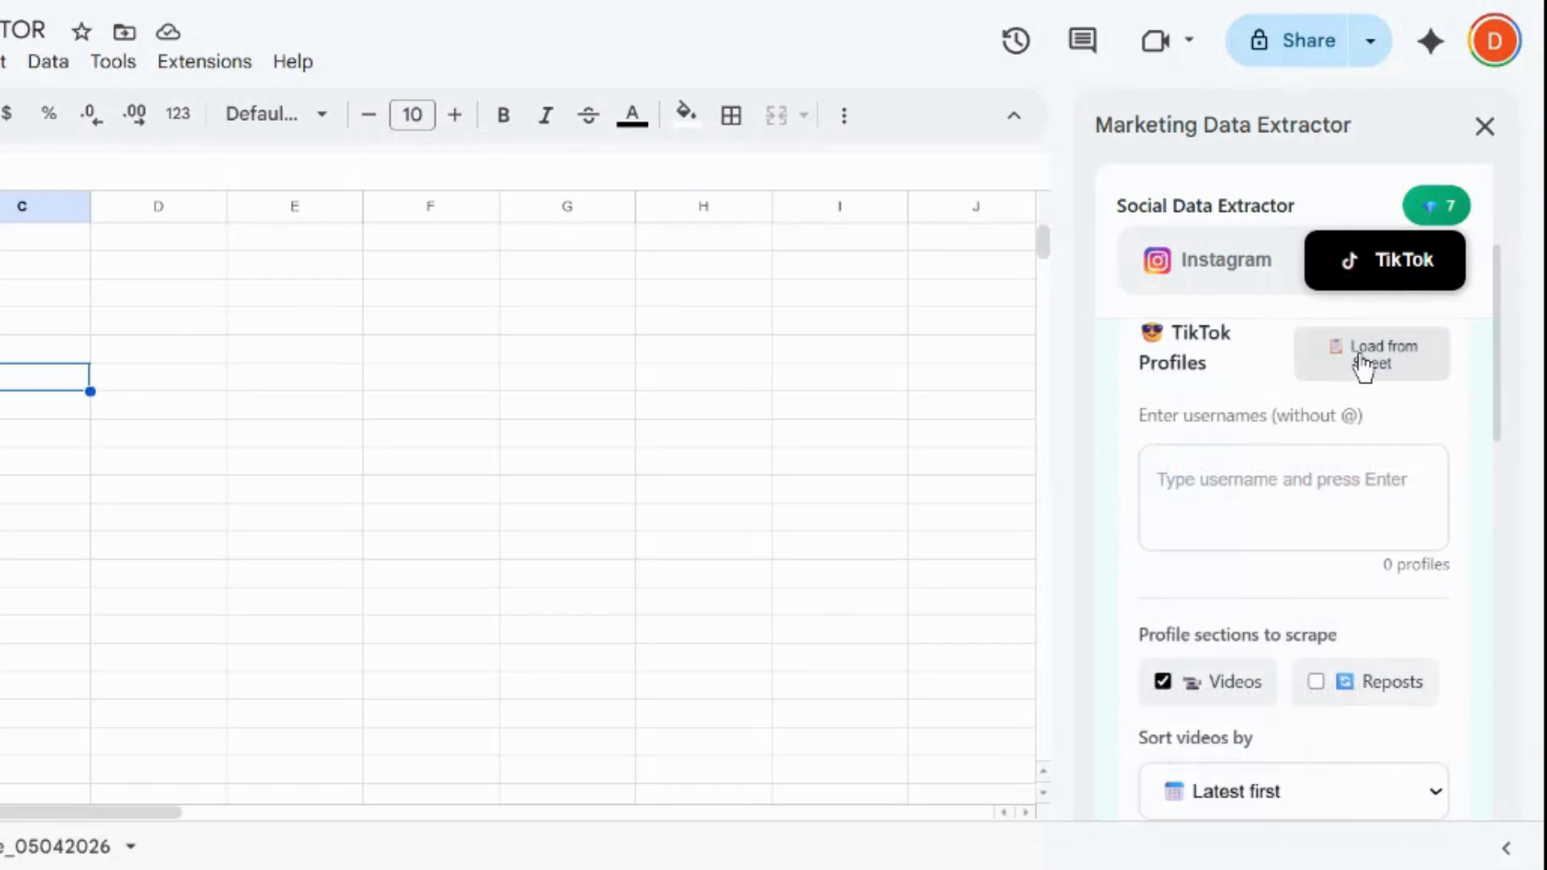
{"action": "left_click", "coordinate": [1363, 369]}
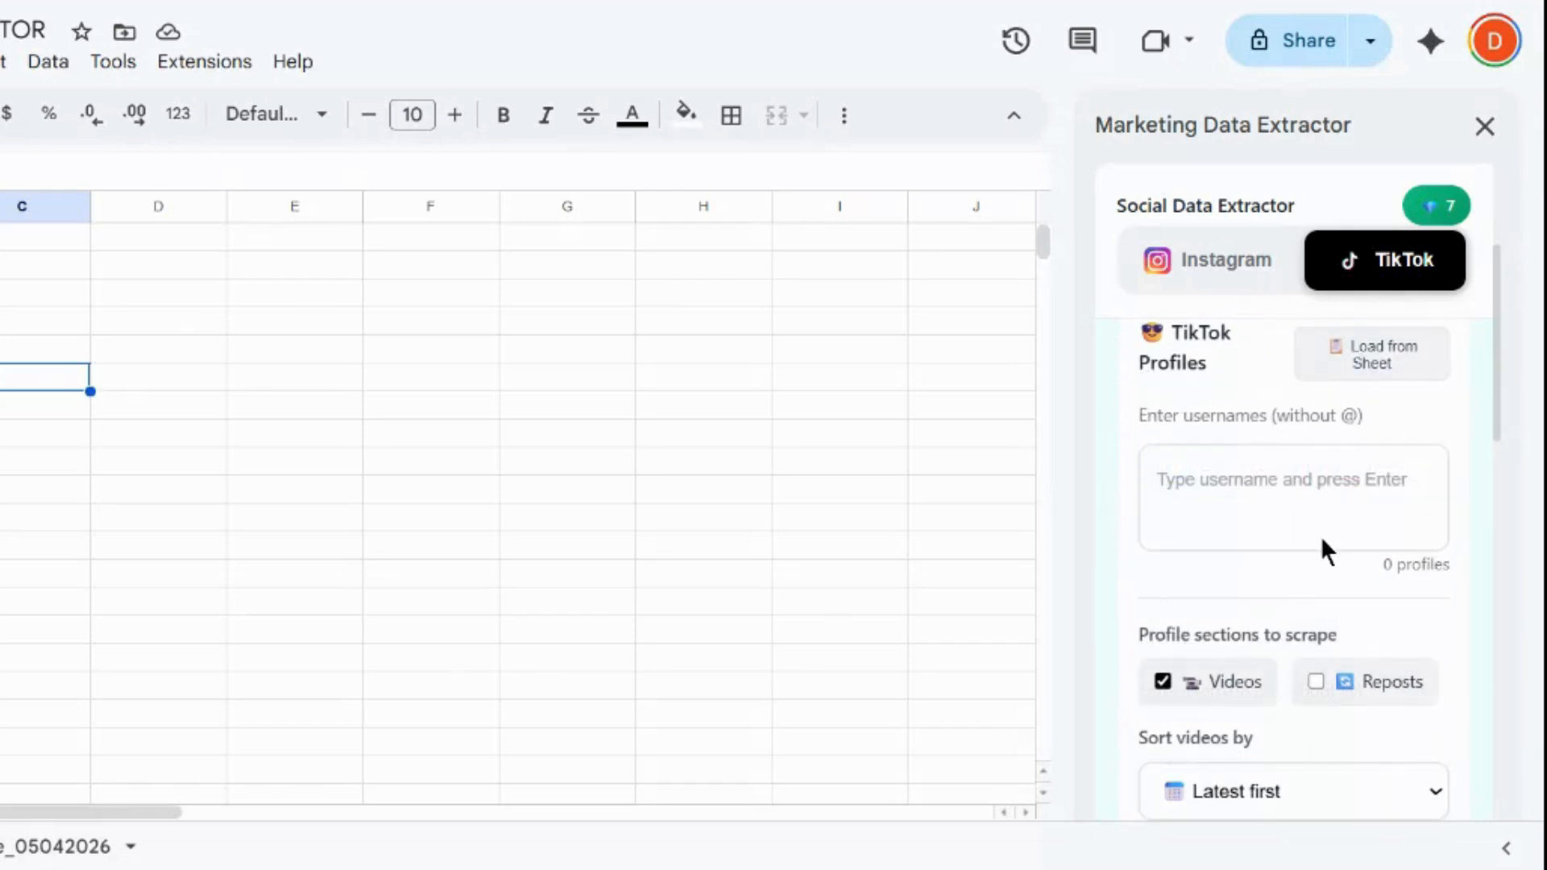
Step: Set the number of TikTok videos to extract per profile to 2
{"action": "scroll", "coordinate": [1322, 548], "scroll_direction": "down", "scroll_amount": 2}
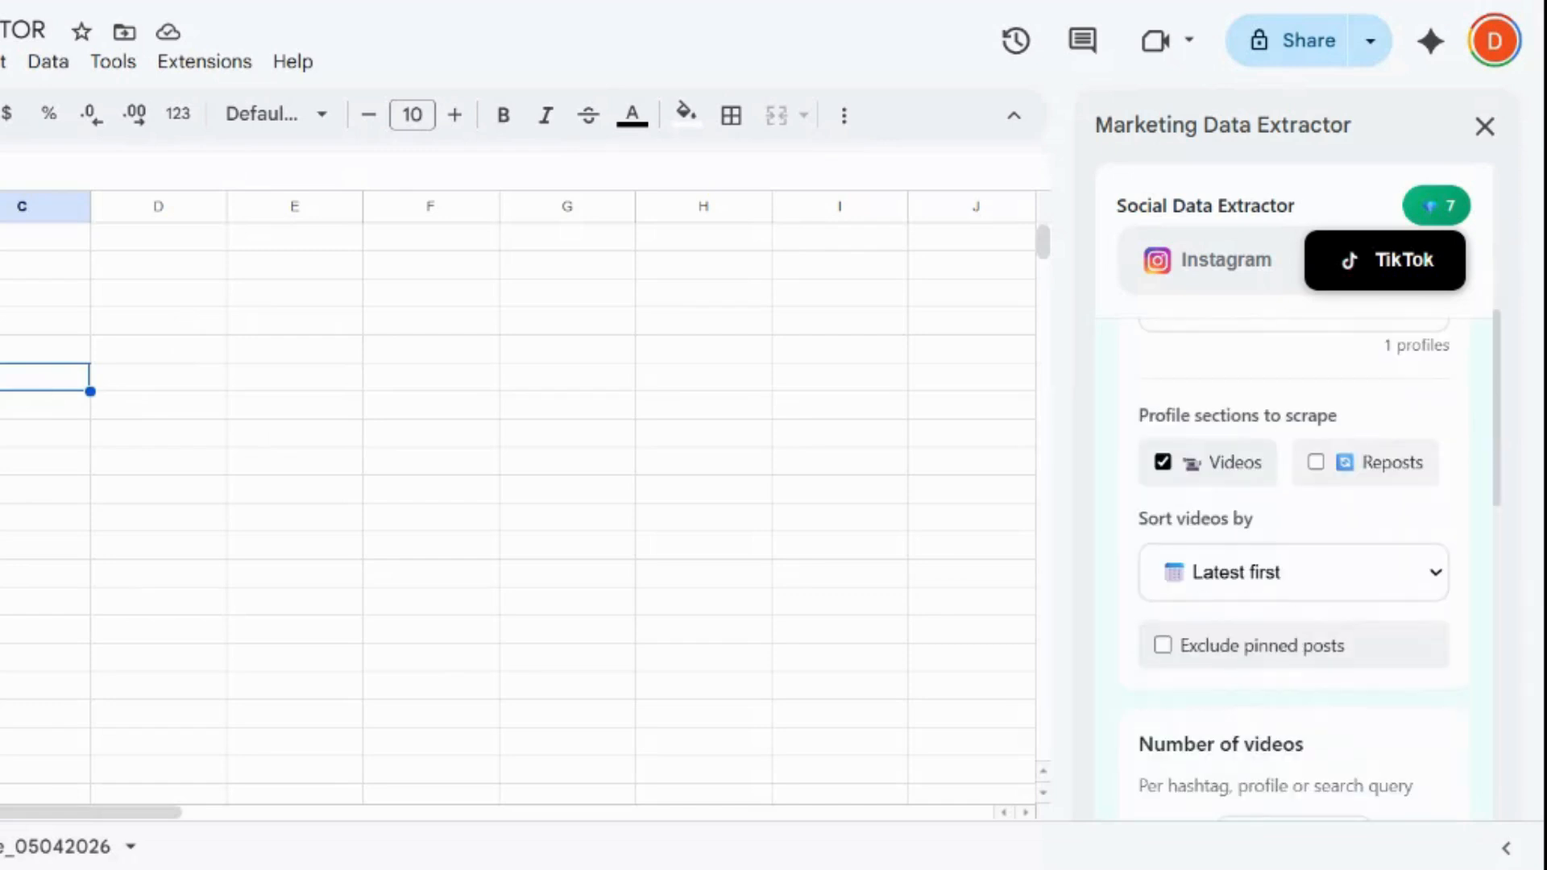
{"action": "scroll", "coordinate": [1293, 548], "scroll_direction": "down", "scroll_amount": 2}
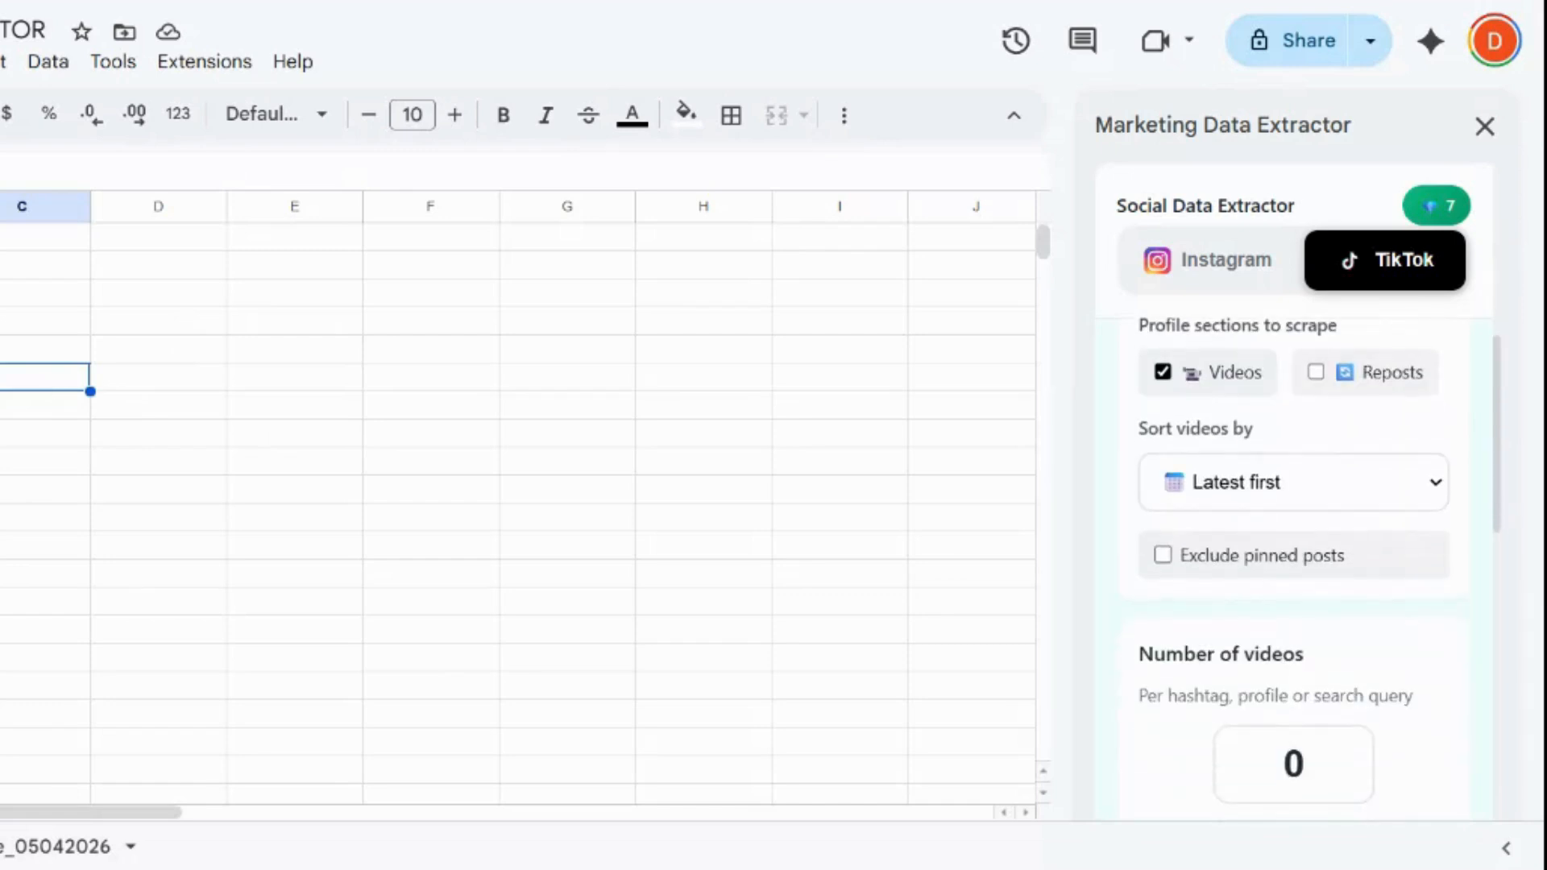
{"action": "scroll", "coordinate": [1320, 565], "scroll_direction": "down", "scroll_amount": 2}
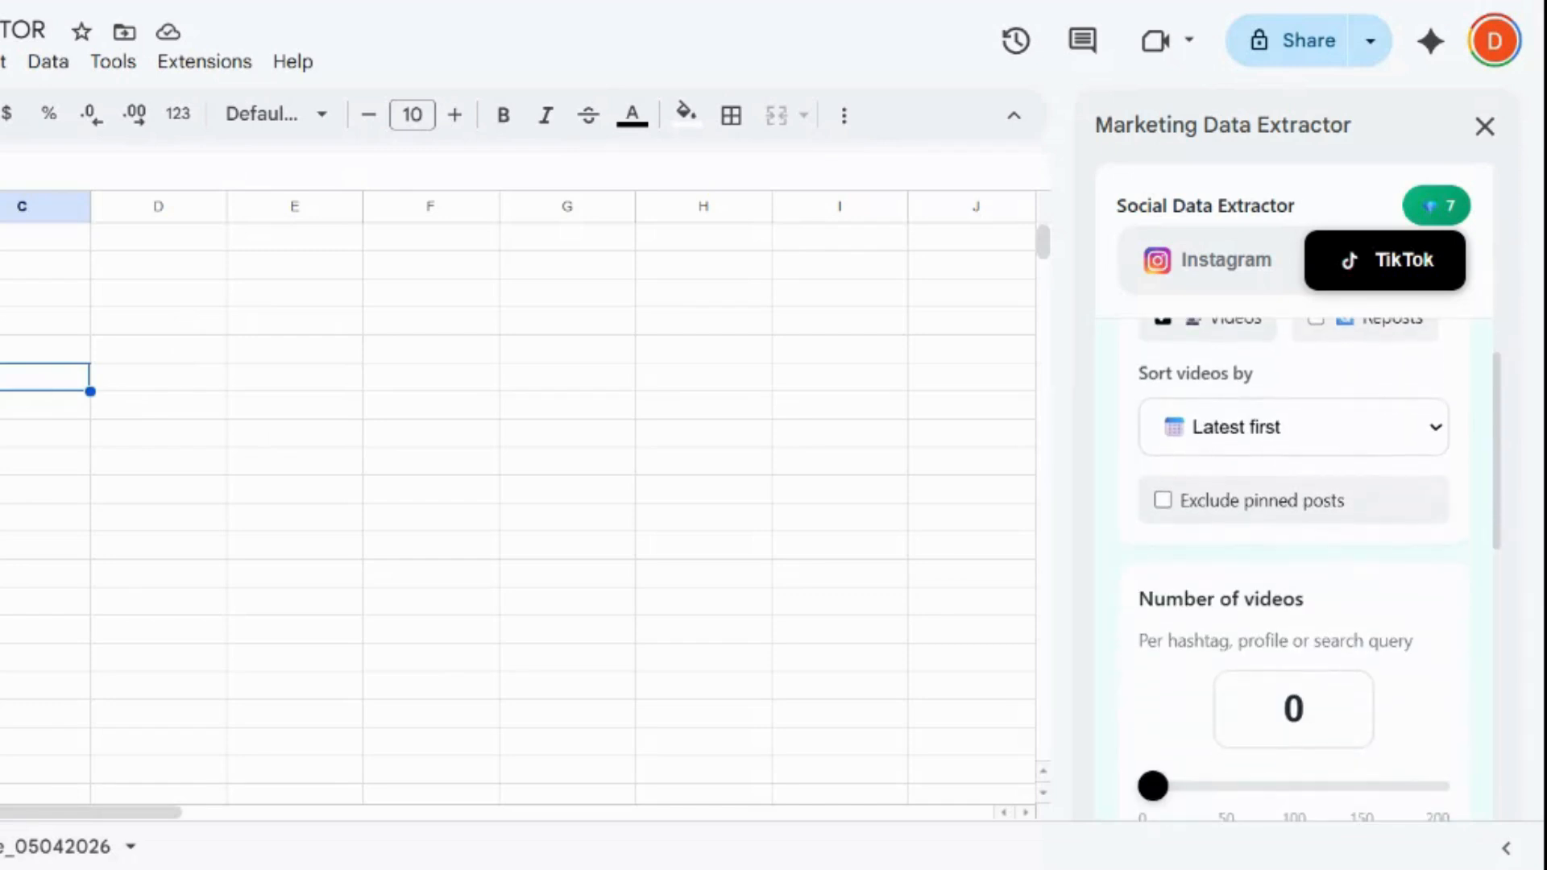
{"action": "scroll", "coordinate": [1293, 564], "scroll_direction": "down", "scroll_amount": 2}
{"action": "scroll", "coordinate": [1316, 484], "scroll_direction": "down", "scroll_amount": 1}
{"action": "left_click", "coordinate": [1311, 504]}
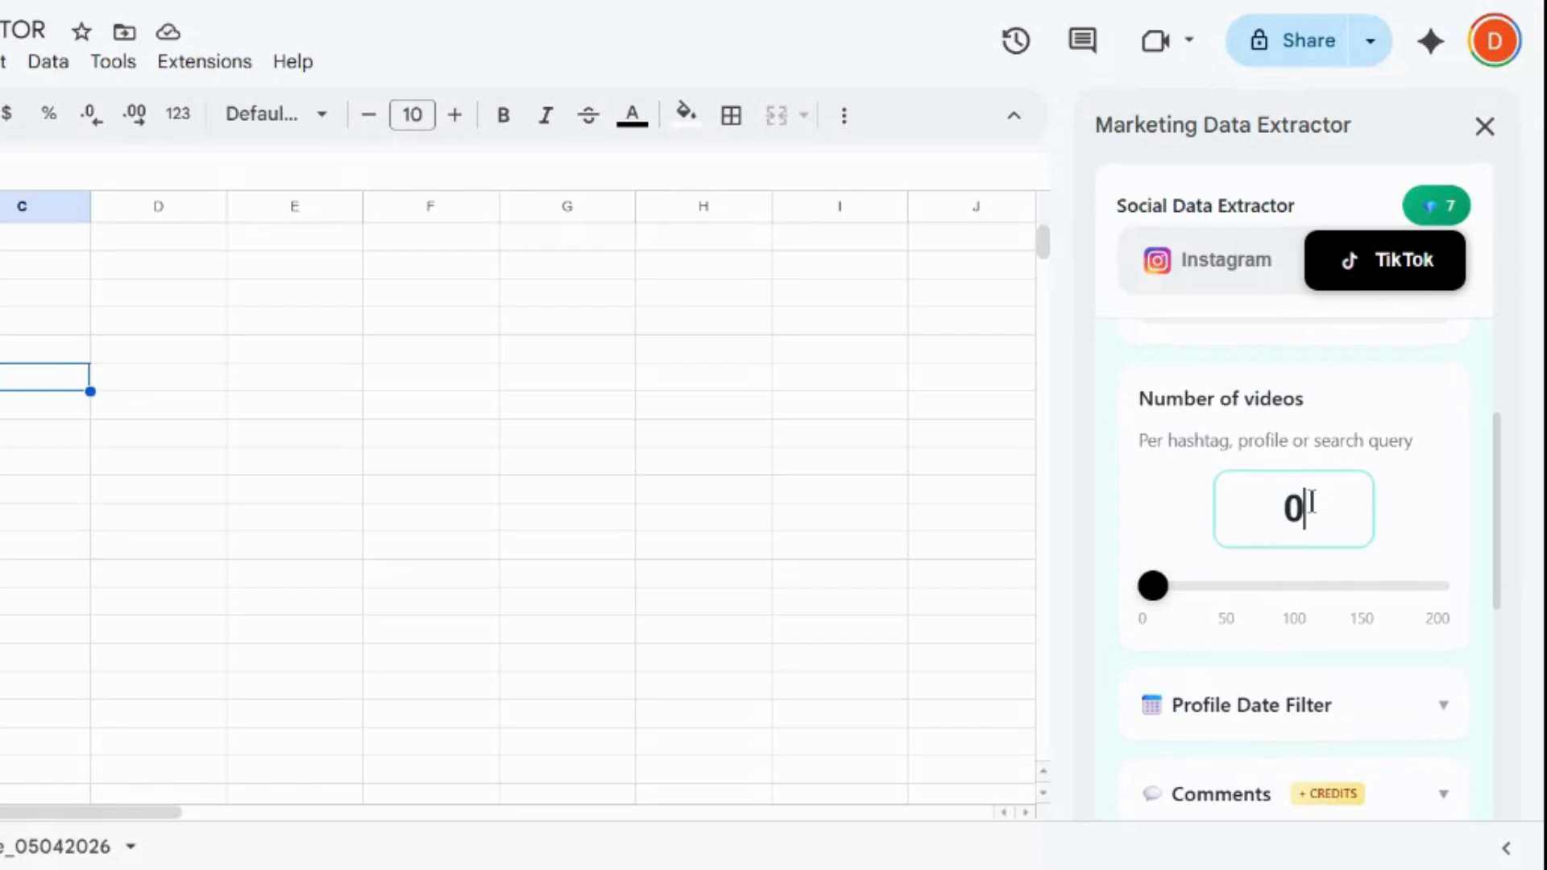
{"action": "key", "text": "BackSpace"}
{"action": "type", "text": "2"}
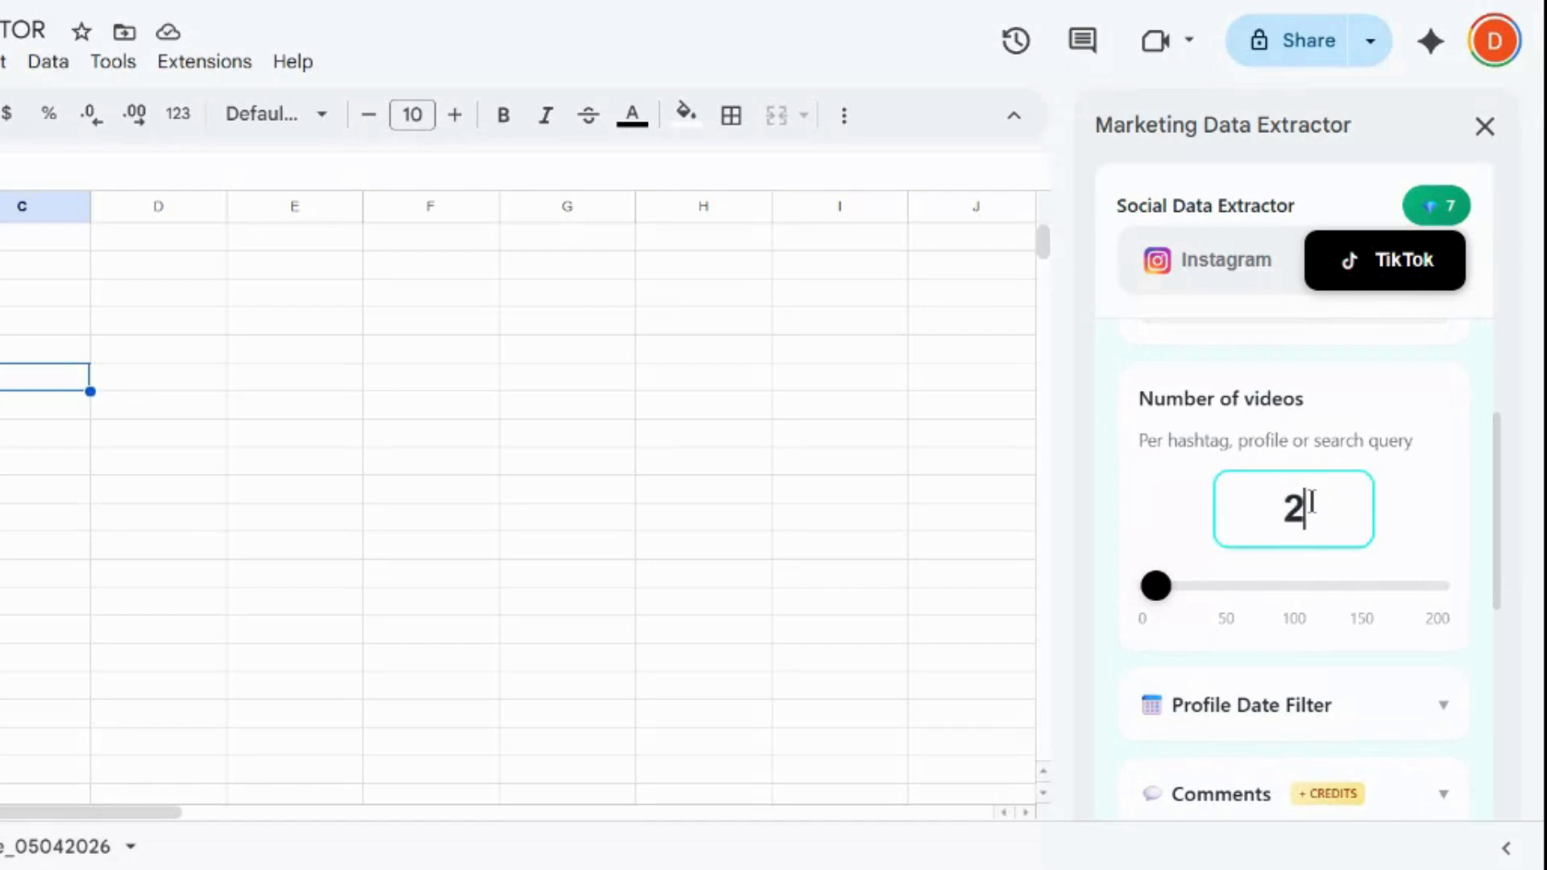
Step: Review the TikTok field selection and credit estimate, and run the TikTok data extraction
{"action": "scroll", "coordinate": [1370, 451], "scroll_direction": "down", "scroll_amount": 5}
{"action": "scroll", "coordinate": [1382, 438], "scroll_direction": "up", "scroll_amount": 1}
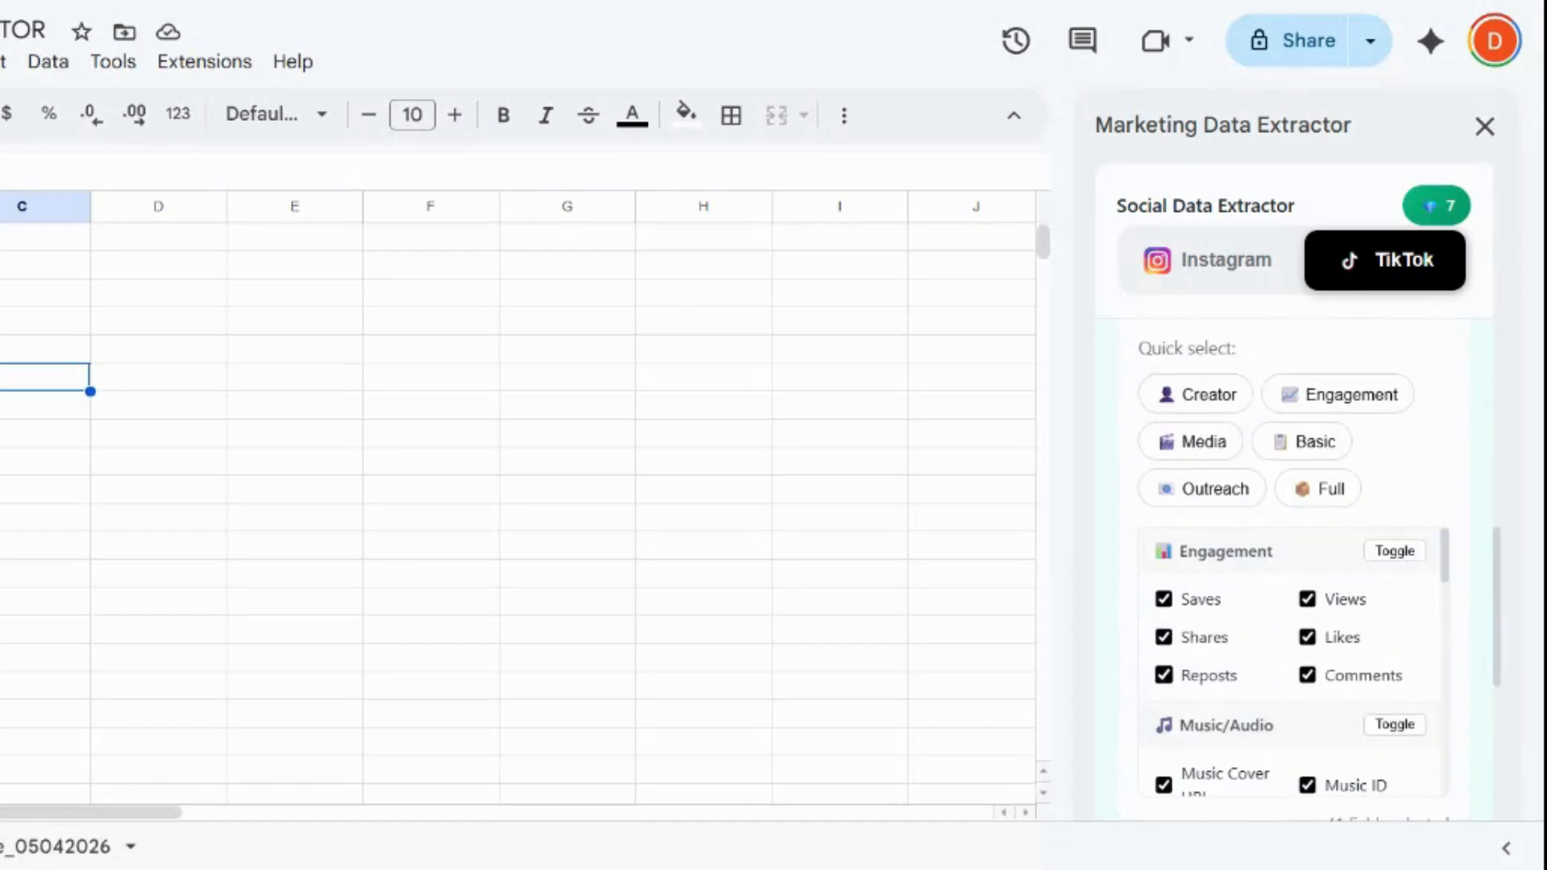
{"action": "scroll", "coordinate": [1294, 564], "scroll_direction": "down", "scroll_amount": 1}
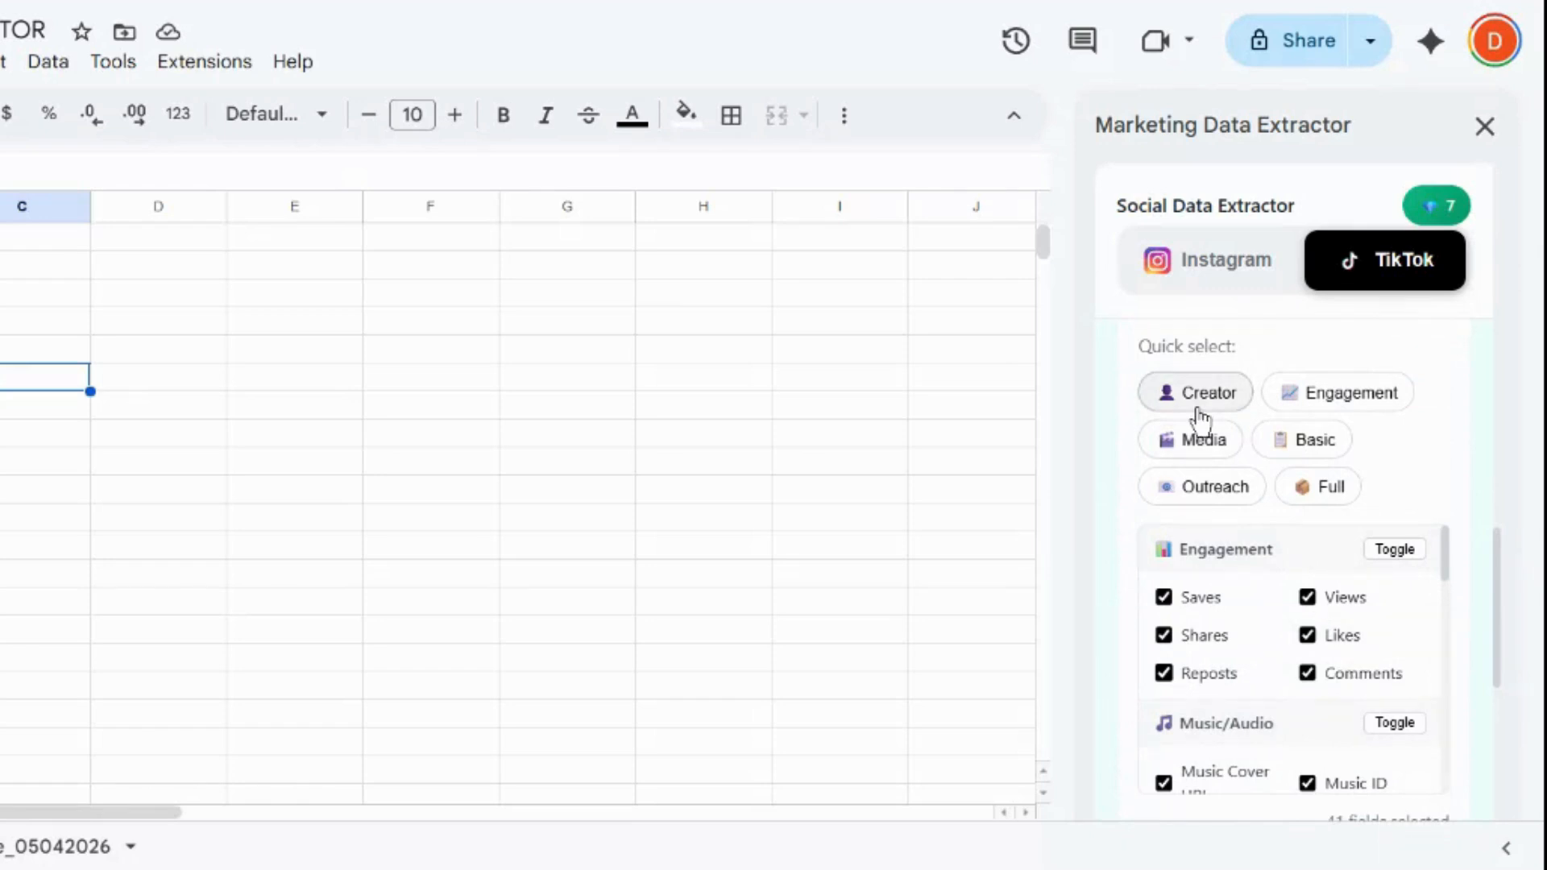
{"action": "scroll", "coordinate": [1453, 627], "scroll_direction": "down", "scroll_amount": 10}
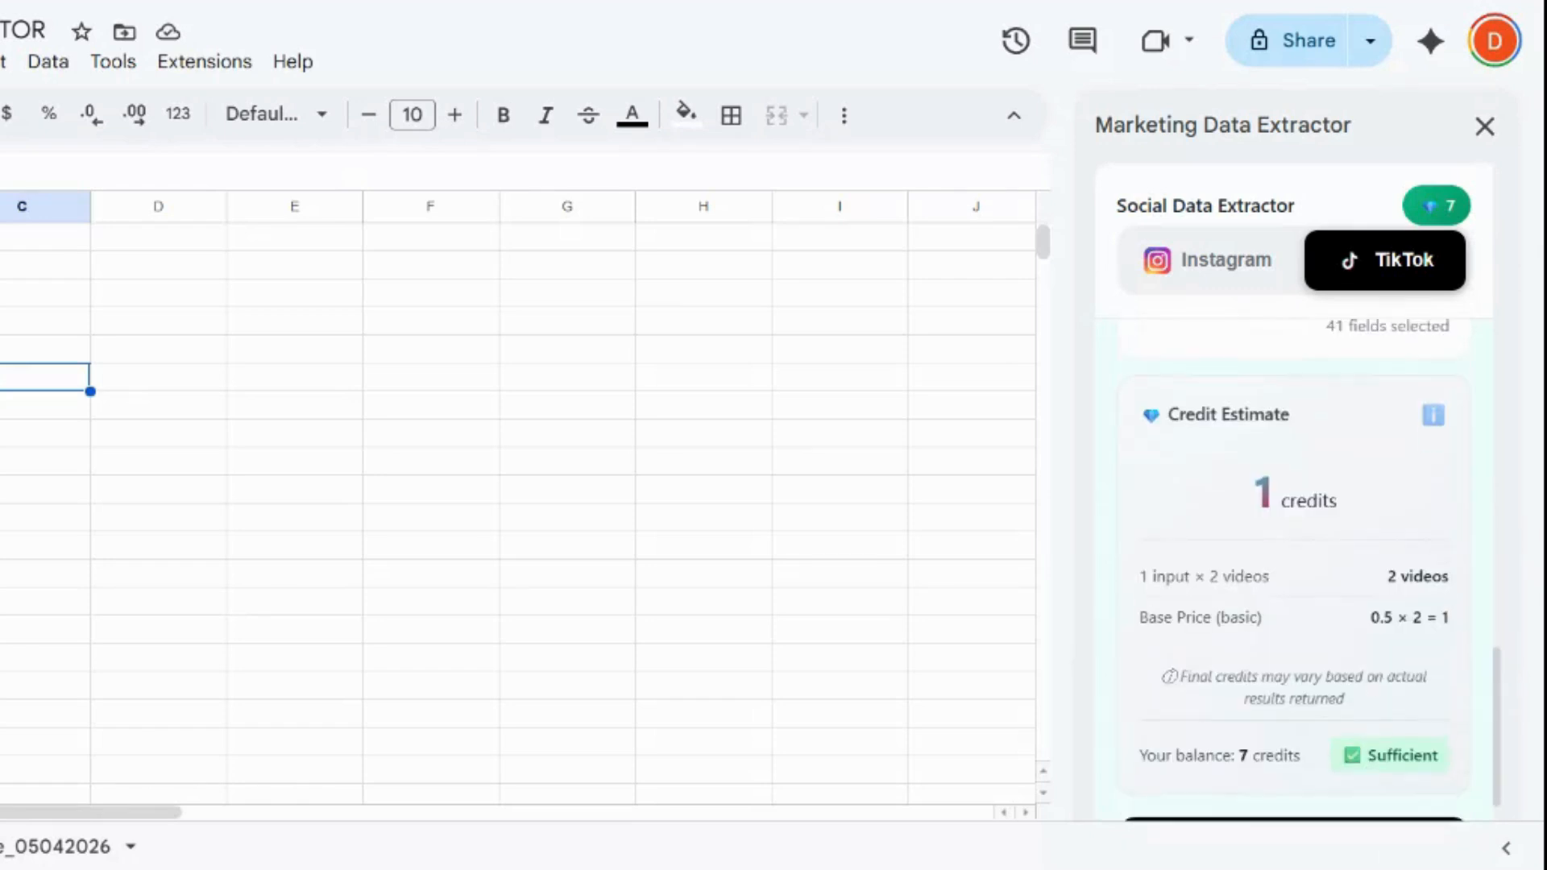
{"action": "scroll", "coordinate": [1305, 772], "scroll_direction": "down", "scroll_amount": 2}
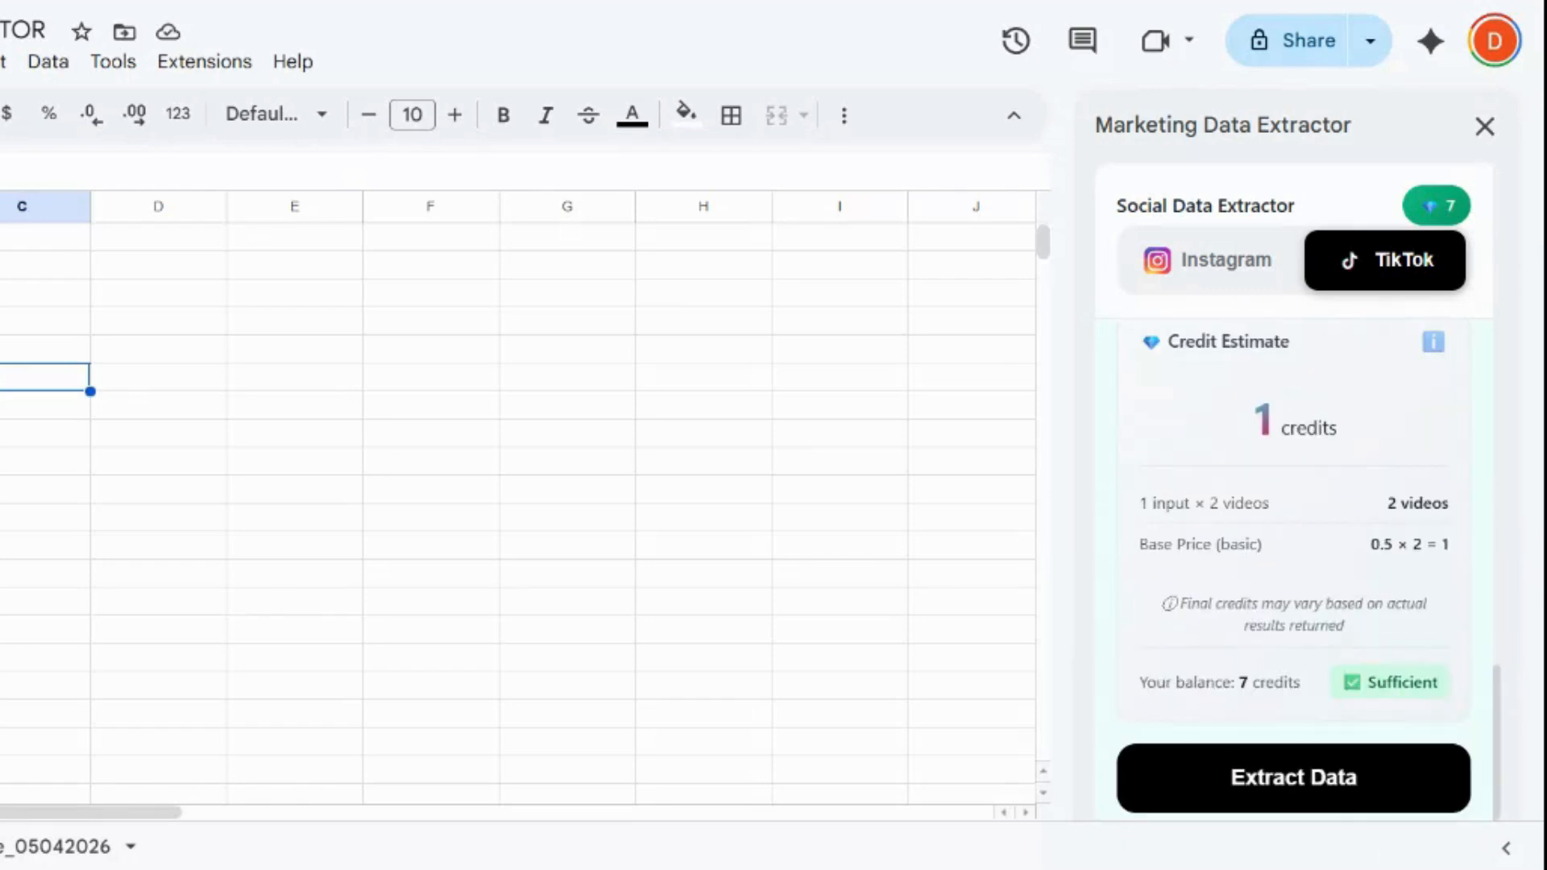
{"action": "left_click", "coordinate": [1294, 774]}
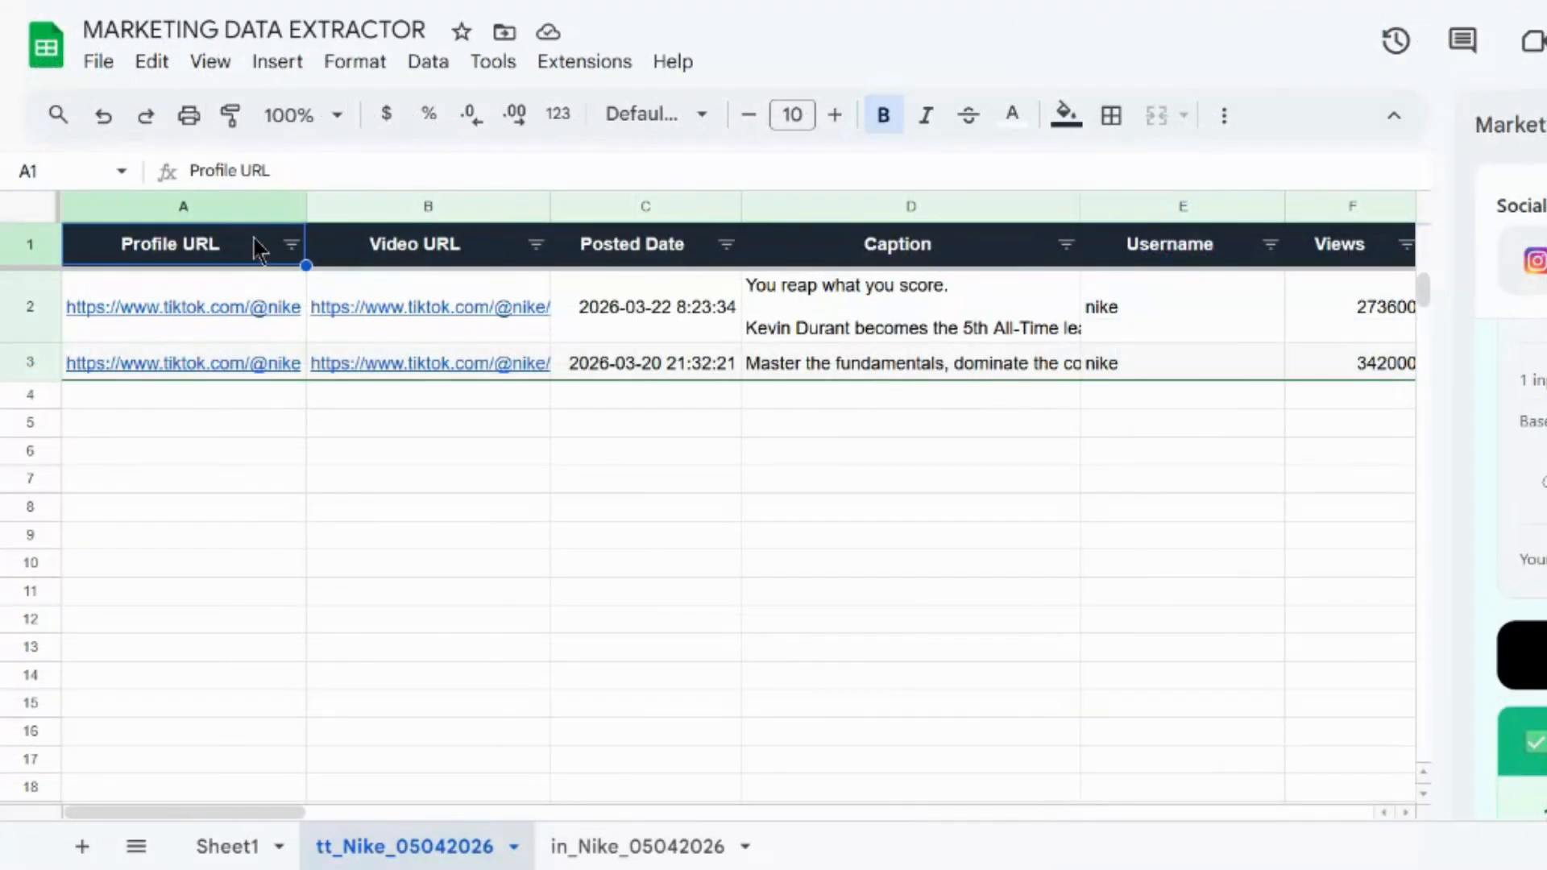
Step: Look through the columns of extracted TikTok videos in the tt_Nike_05042026 sheet
{"action": "mouse_move", "coordinate": [457, 309]}
{"action": "scroll", "coordinate": [457, 310], "scroll_direction": "right", "scroll_amount": 5}
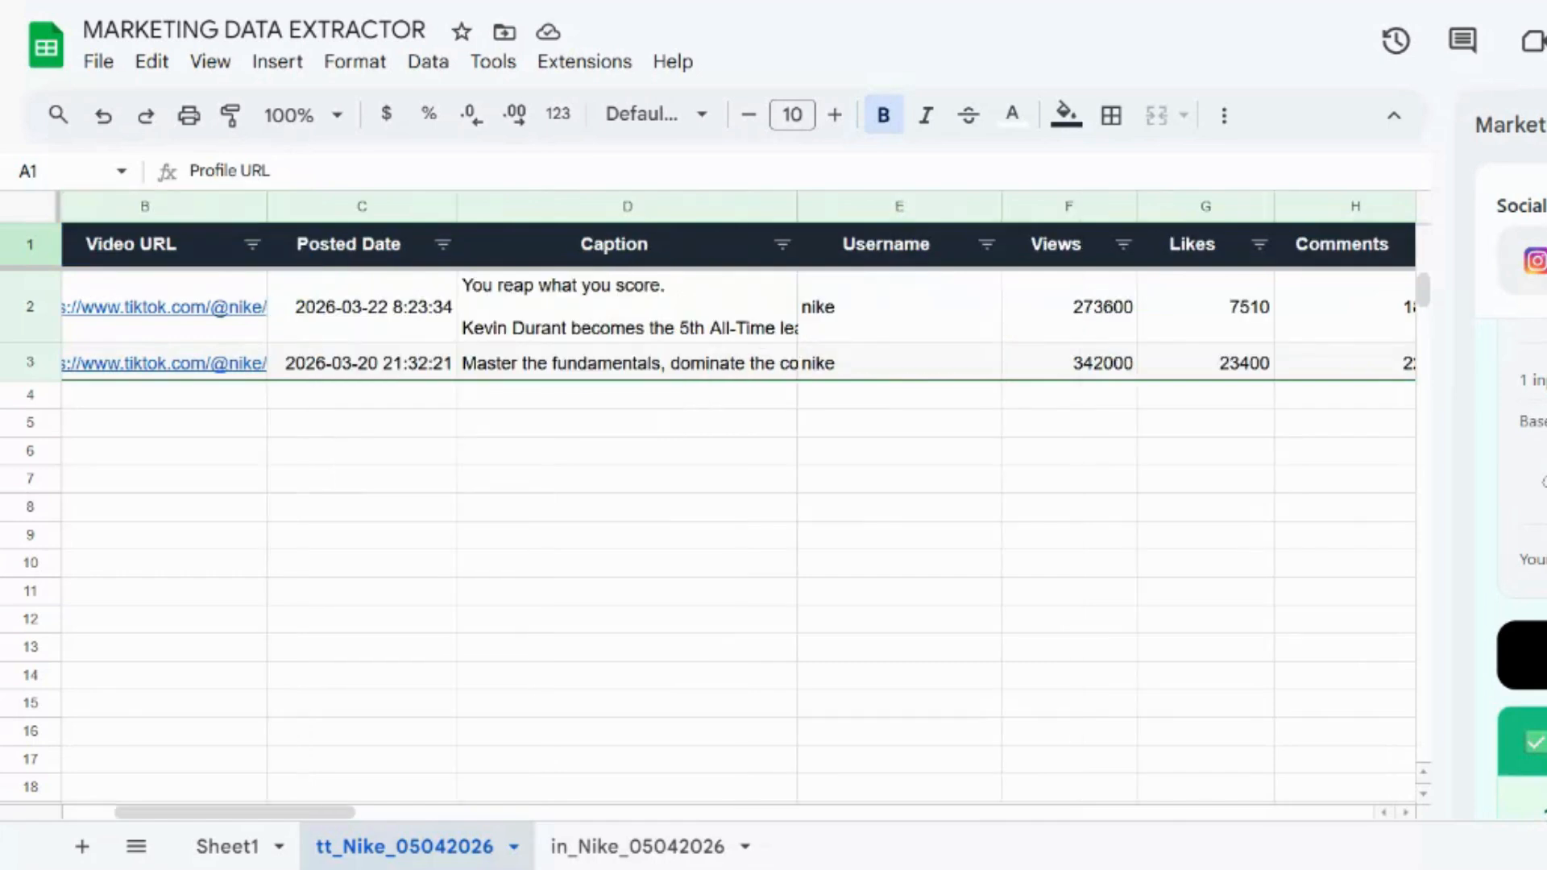
{"action": "scroll", "coordinate": [738, 497], "scroll_direction": "left", "scroll_amount": 5}
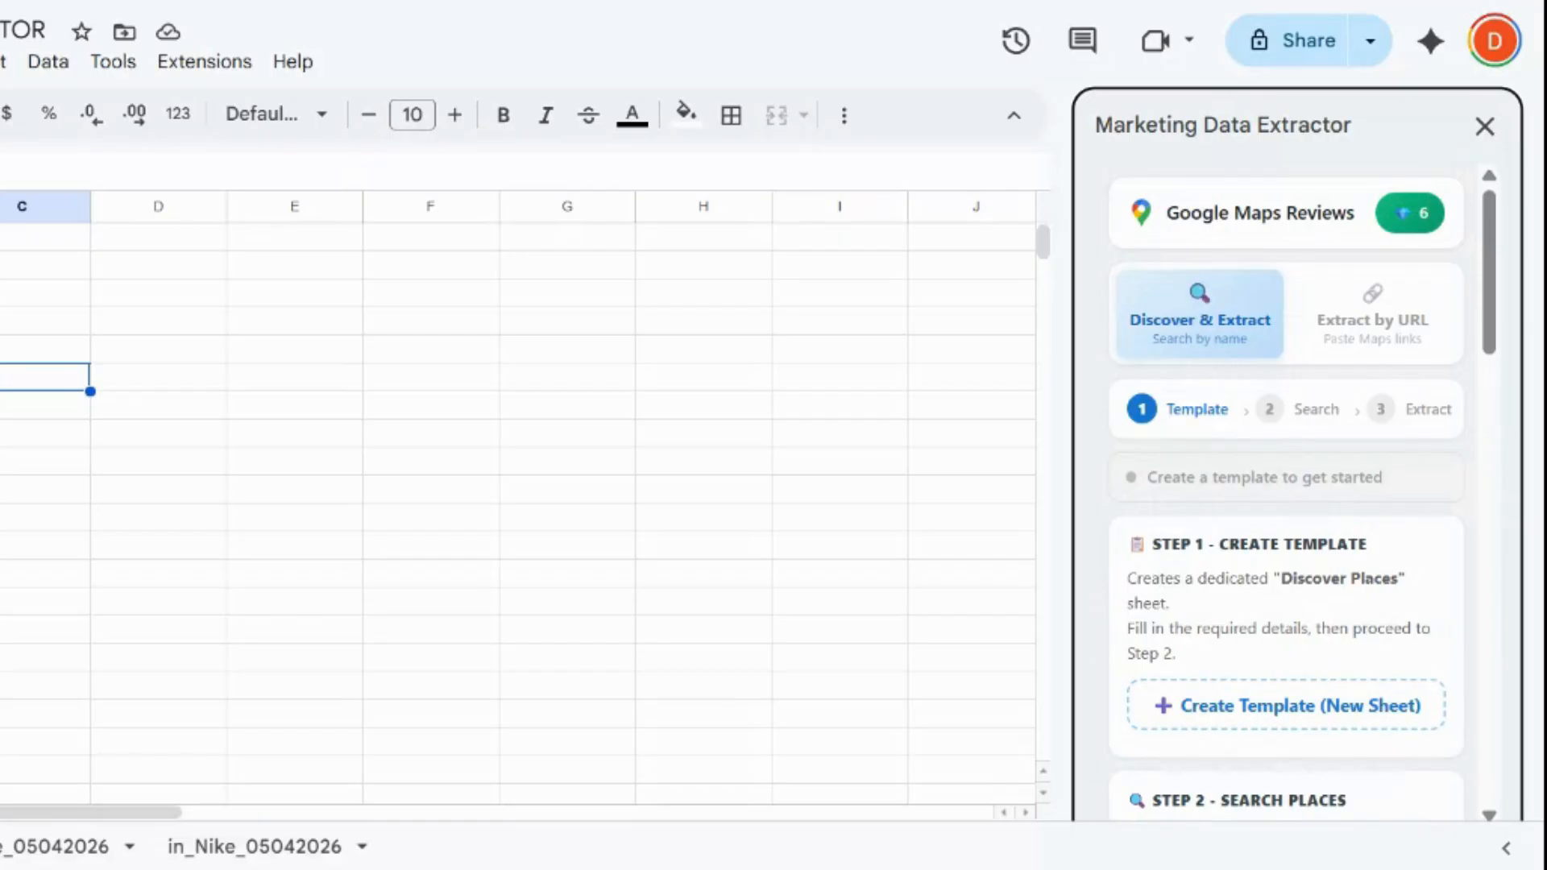
Step: Review the template and place search stages of the Google Maps Reviews Discover & Extract mode
{"action": "scroll", "coordinate": [1286, 500], "scroll_direction": "down", "scroll_amount": 1}
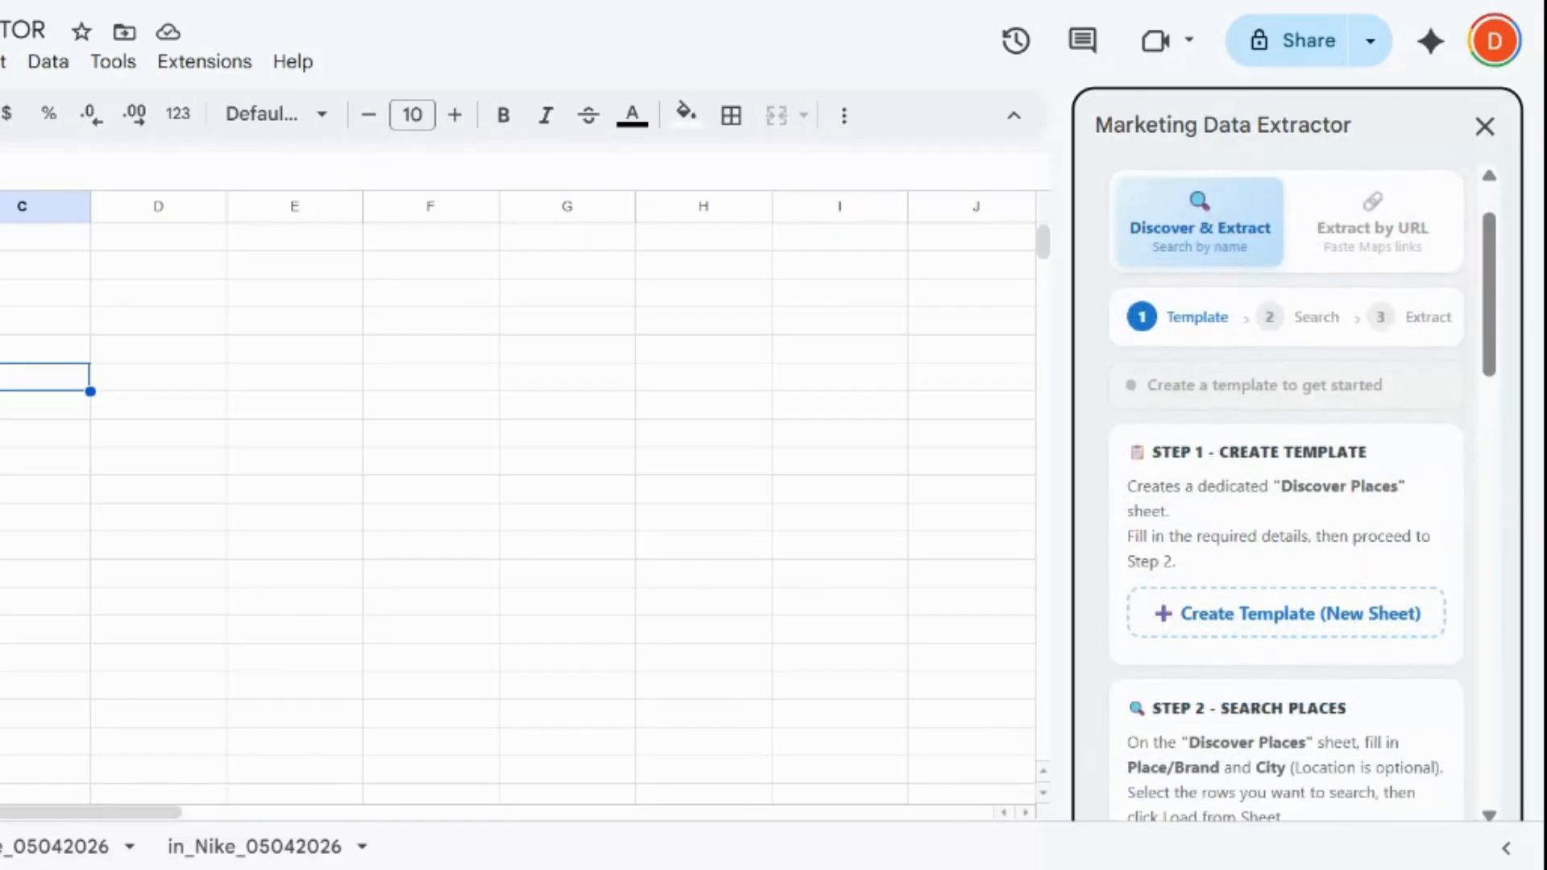
{"action": "scroll", "coordinate": [1287, 492], "scroll_direction": "down", "scroll_amount": 1}
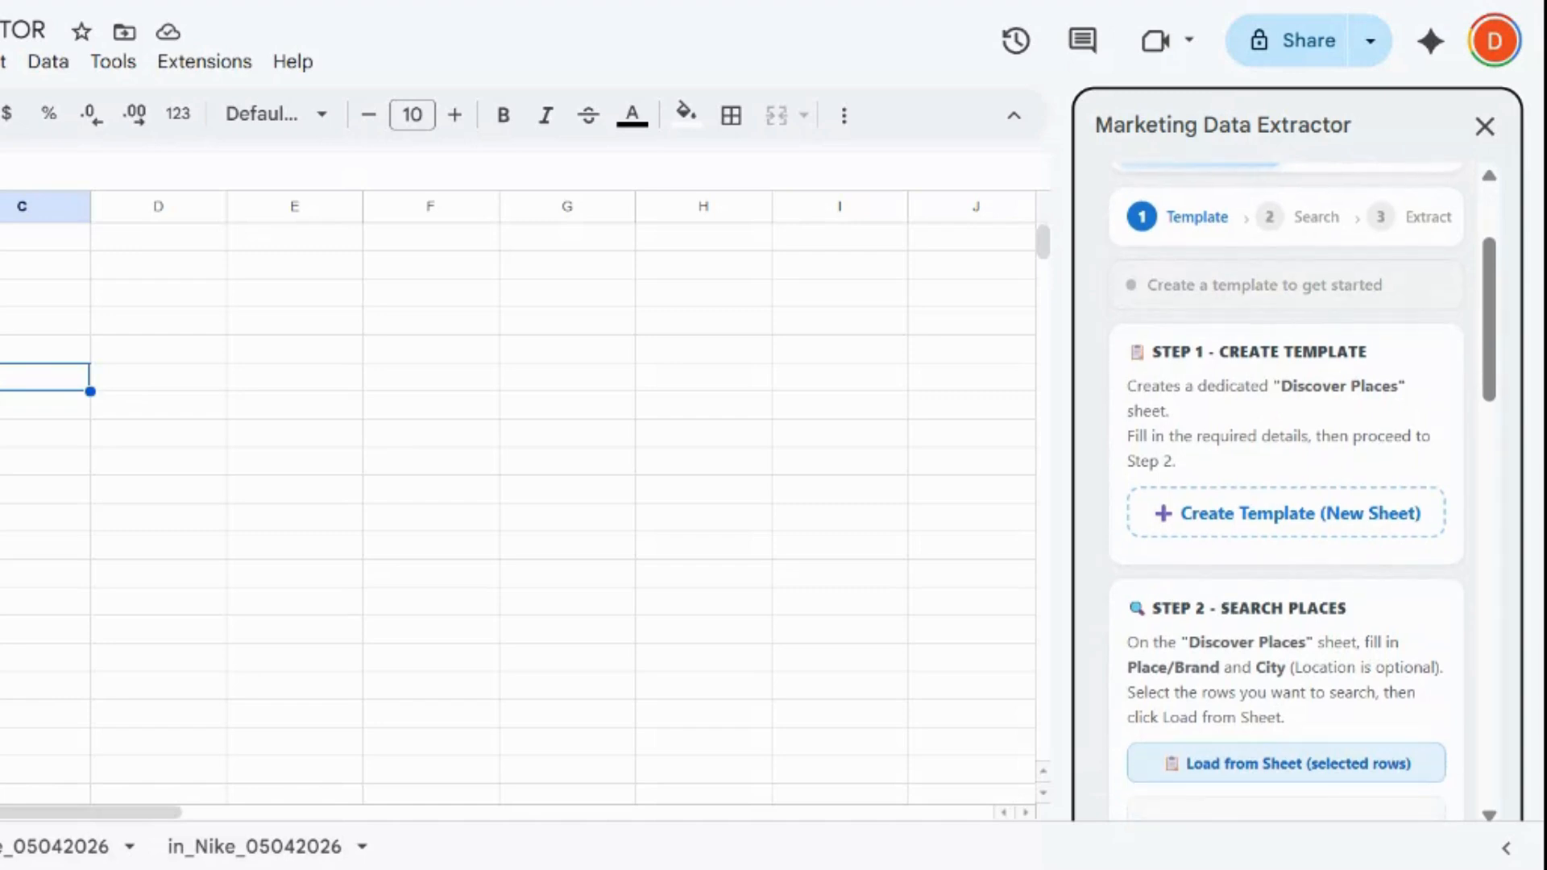
{"action": "scroll", "coordinate": [1286, 500], "scroll_direction": "up", "scroll_amount": 2}
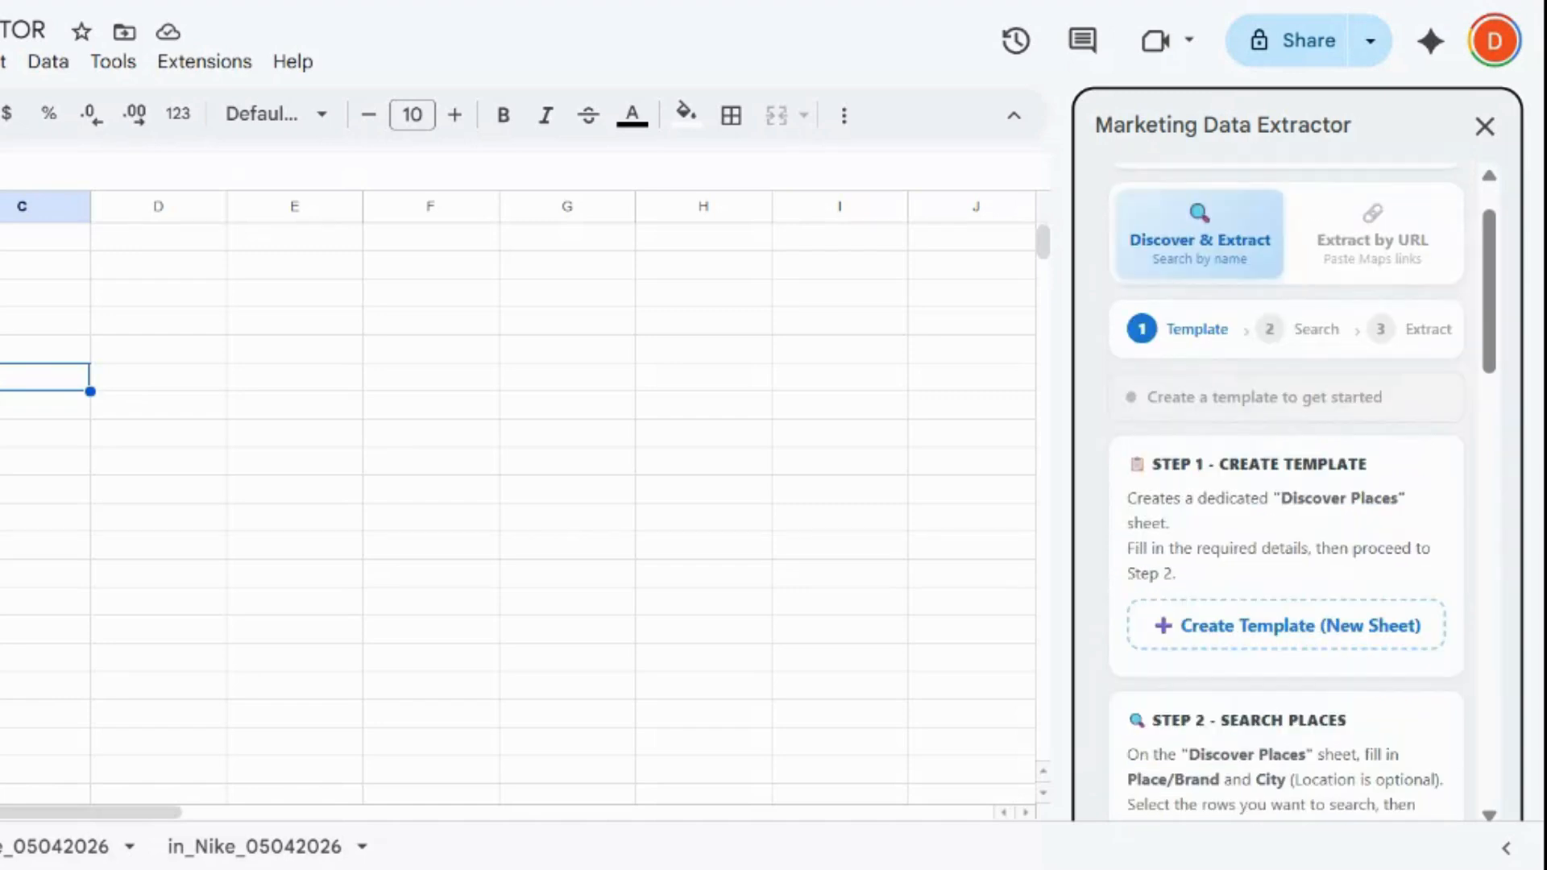
Step: Open the Extract by URL mode for Google Maps Reviews and examine its location, review count, sorting, output and credit settings
{"action": "left_click", "coordinate": [1383, 326]}
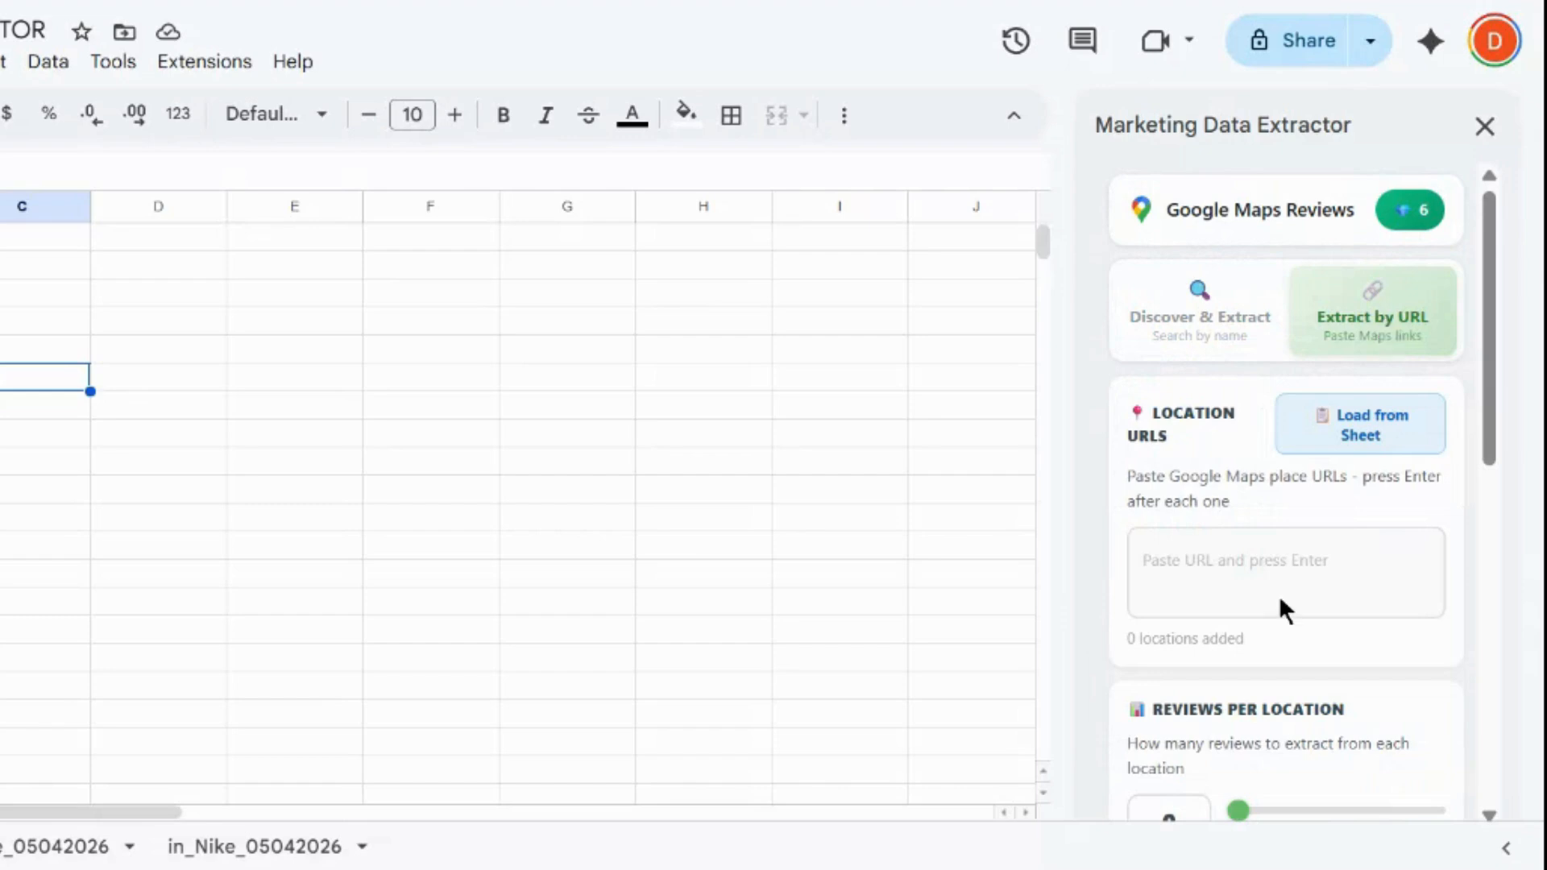
{"action": "scroll", "coordinate": [1279, 600], "scroll_direction": "down", "scroll_amount": 2}
{"action": "scroll", "coordinate": [1275, 601], "scroll_direction": "down", "scroll_amount": 2}
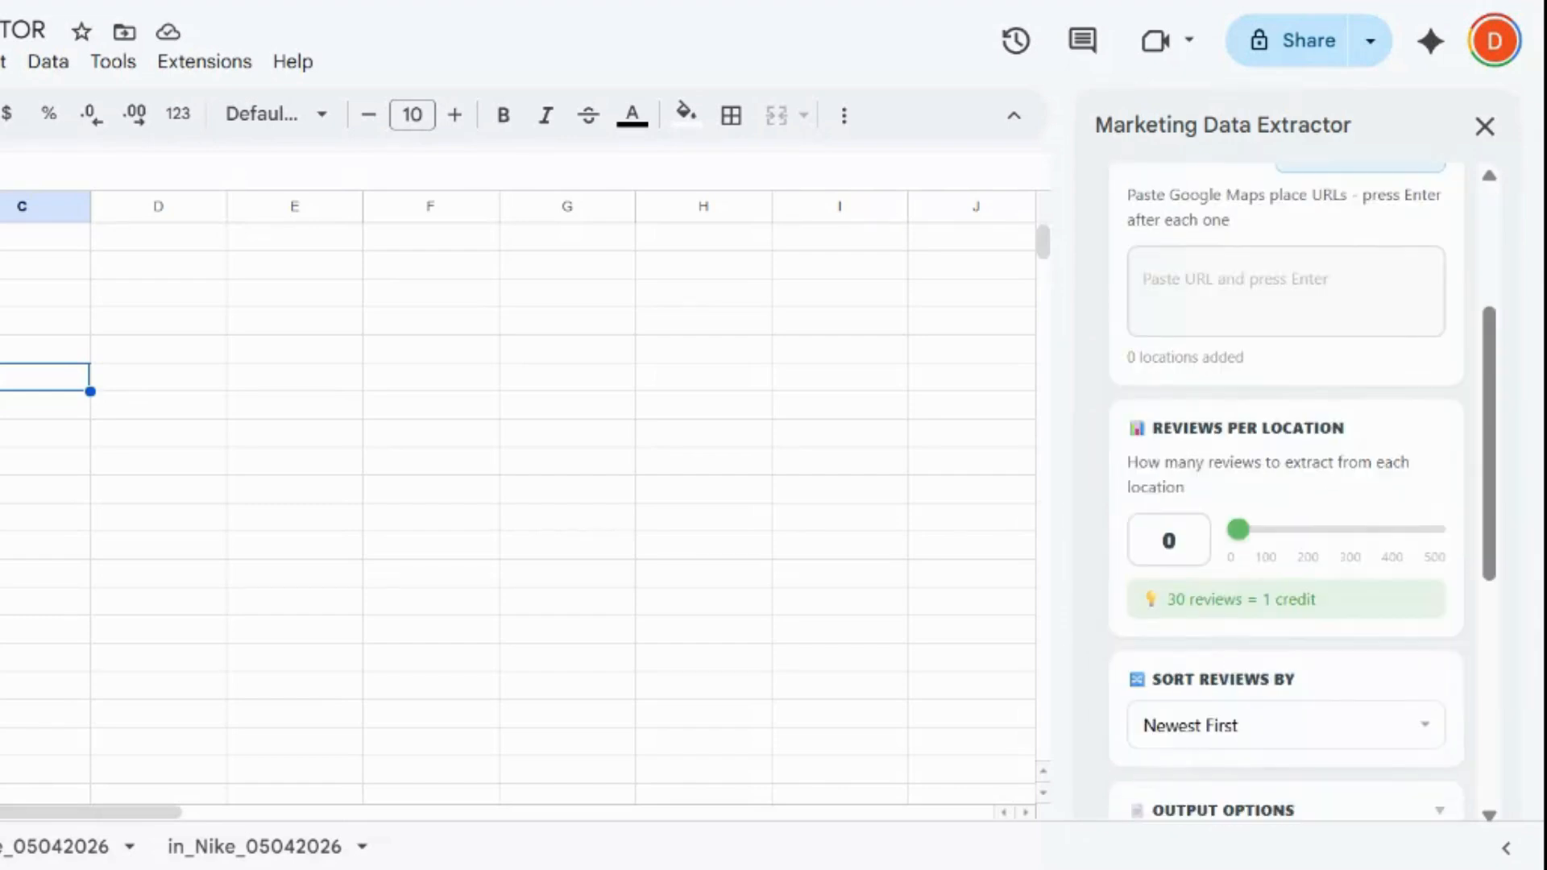
{"action": "scroll", "coordinate": [1275, 601], "scroll_direction": "down", "scroll_amount": 5}
{"action": "scroll", "coordinate": [1275, 601], "scroll_direction": "down", "scroll_amount": 2}
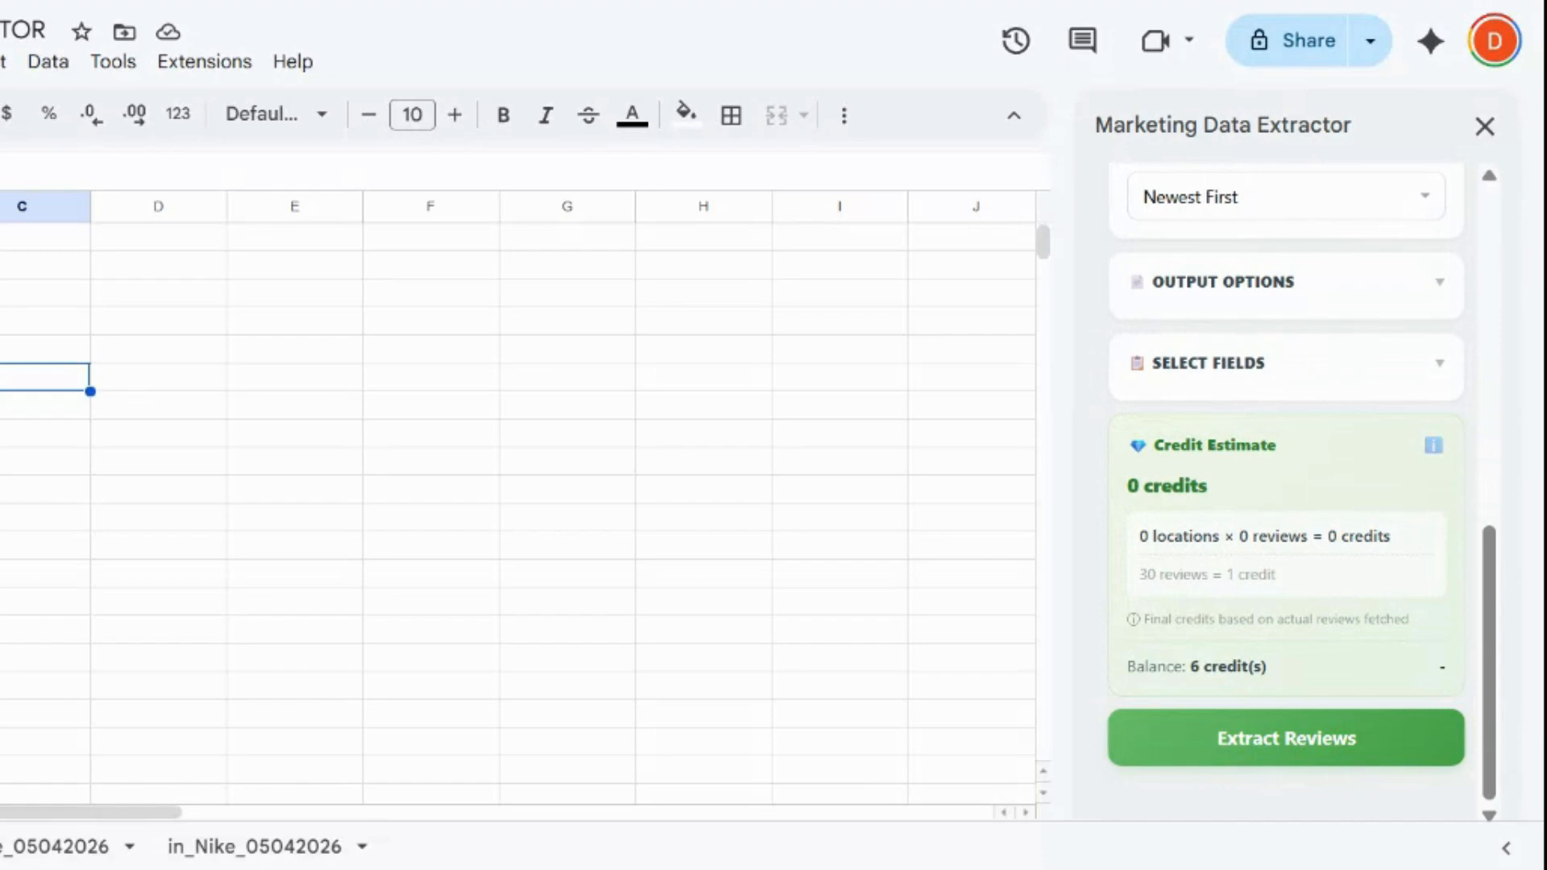
{"action": "scroll", "coordinate": [1287, 483], "scroll_direction": "up", "scroll_amount": 5}
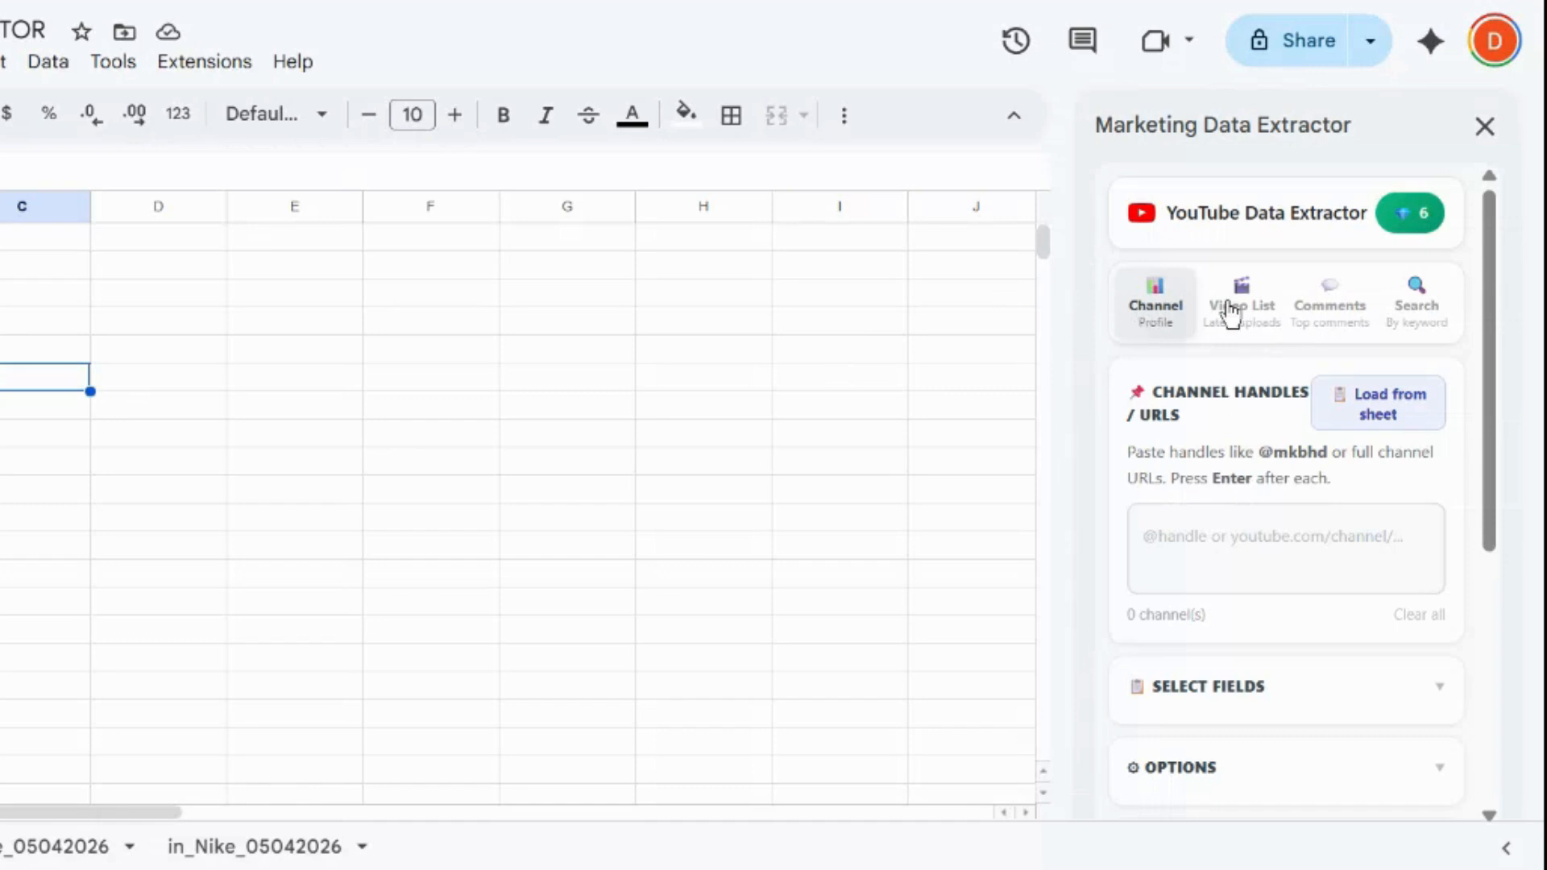
Step: Examine the YouTube channel profile extractor's handle input, field selection, options and credit estimate
{"action": "scroll", "coordinate": [1198, 431], "scroll_direction": "down", "scroll_amount": 1}
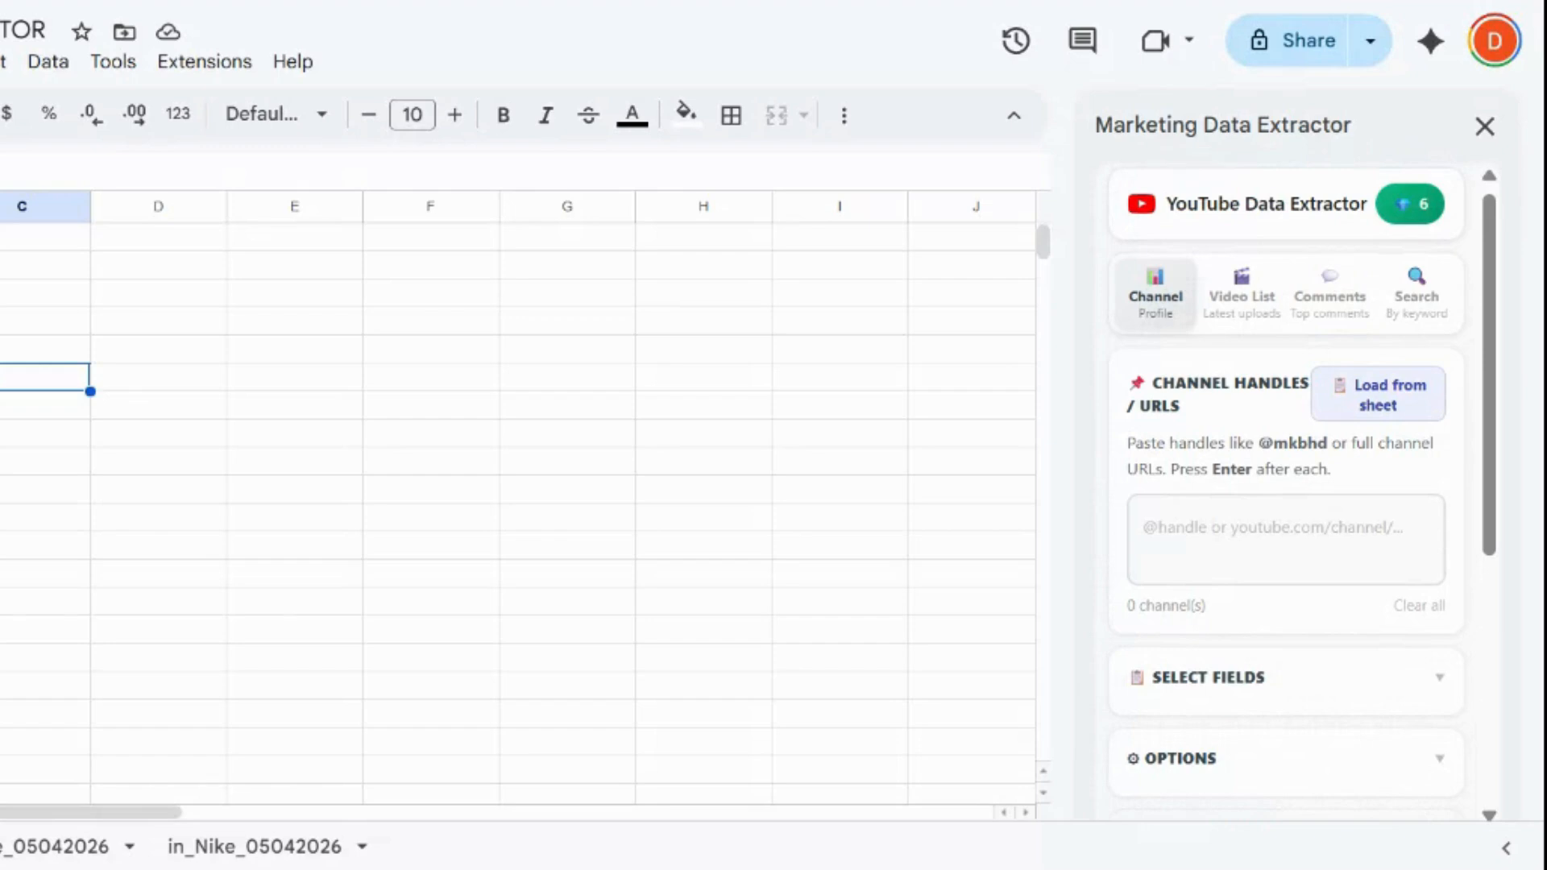
{"action": "scroll", "coordinate": [1285, 483], "scroll_direction": "down", "scroll_amount": 3}
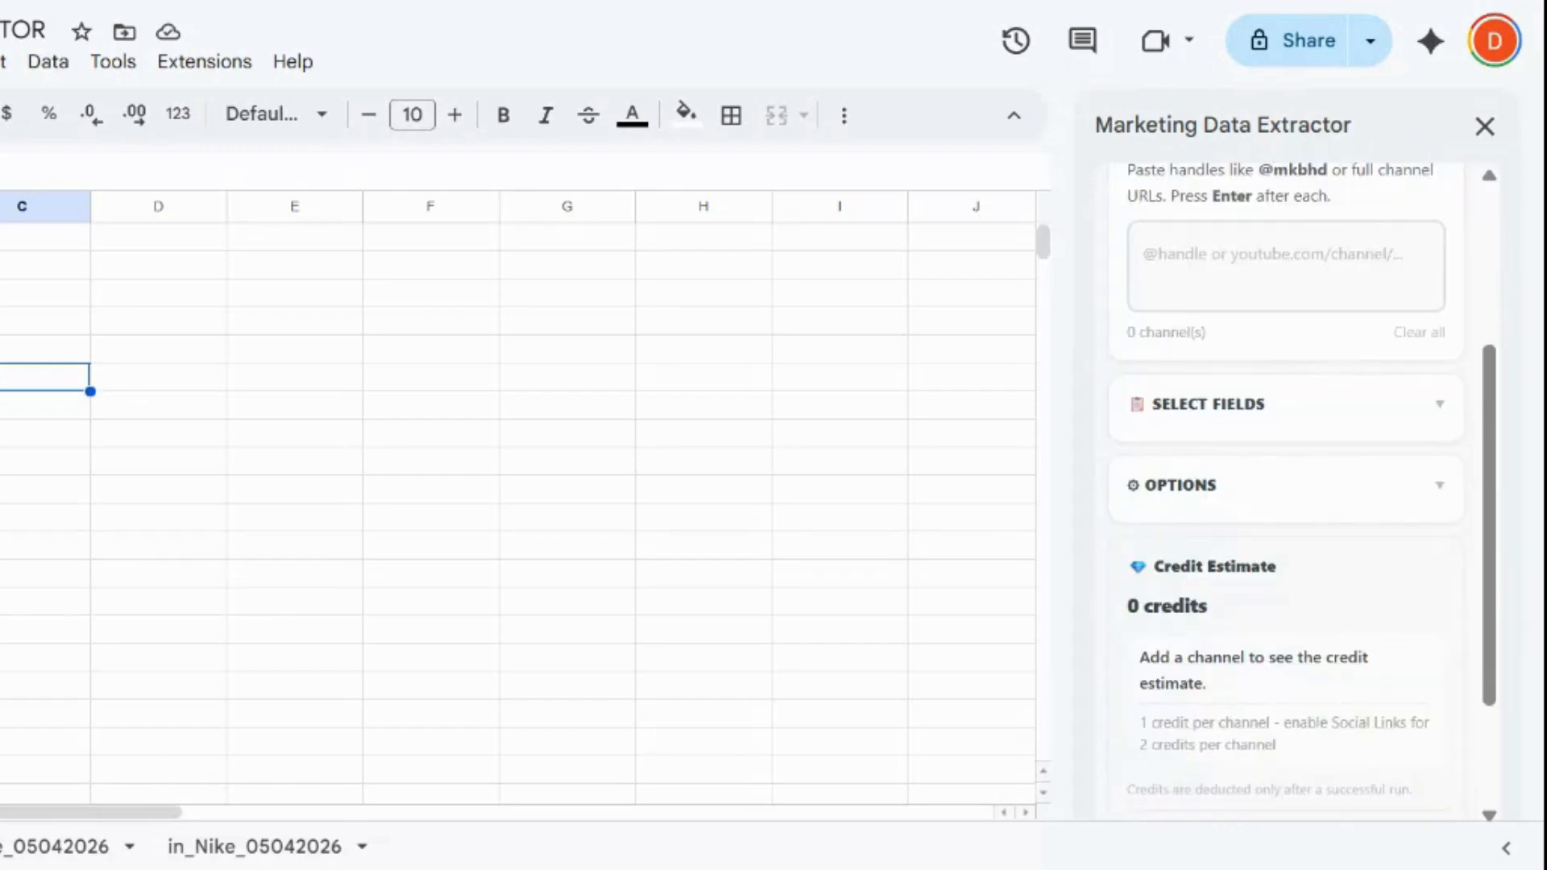
{"action": "scroll", "coordinate": [1286, 483], "scroll_direction": "down", "scroll_amount": 2}
{"action": "scroll", "coordinate": [1285, 484], "scroll_direction": "up", "scroll_amount": 1}
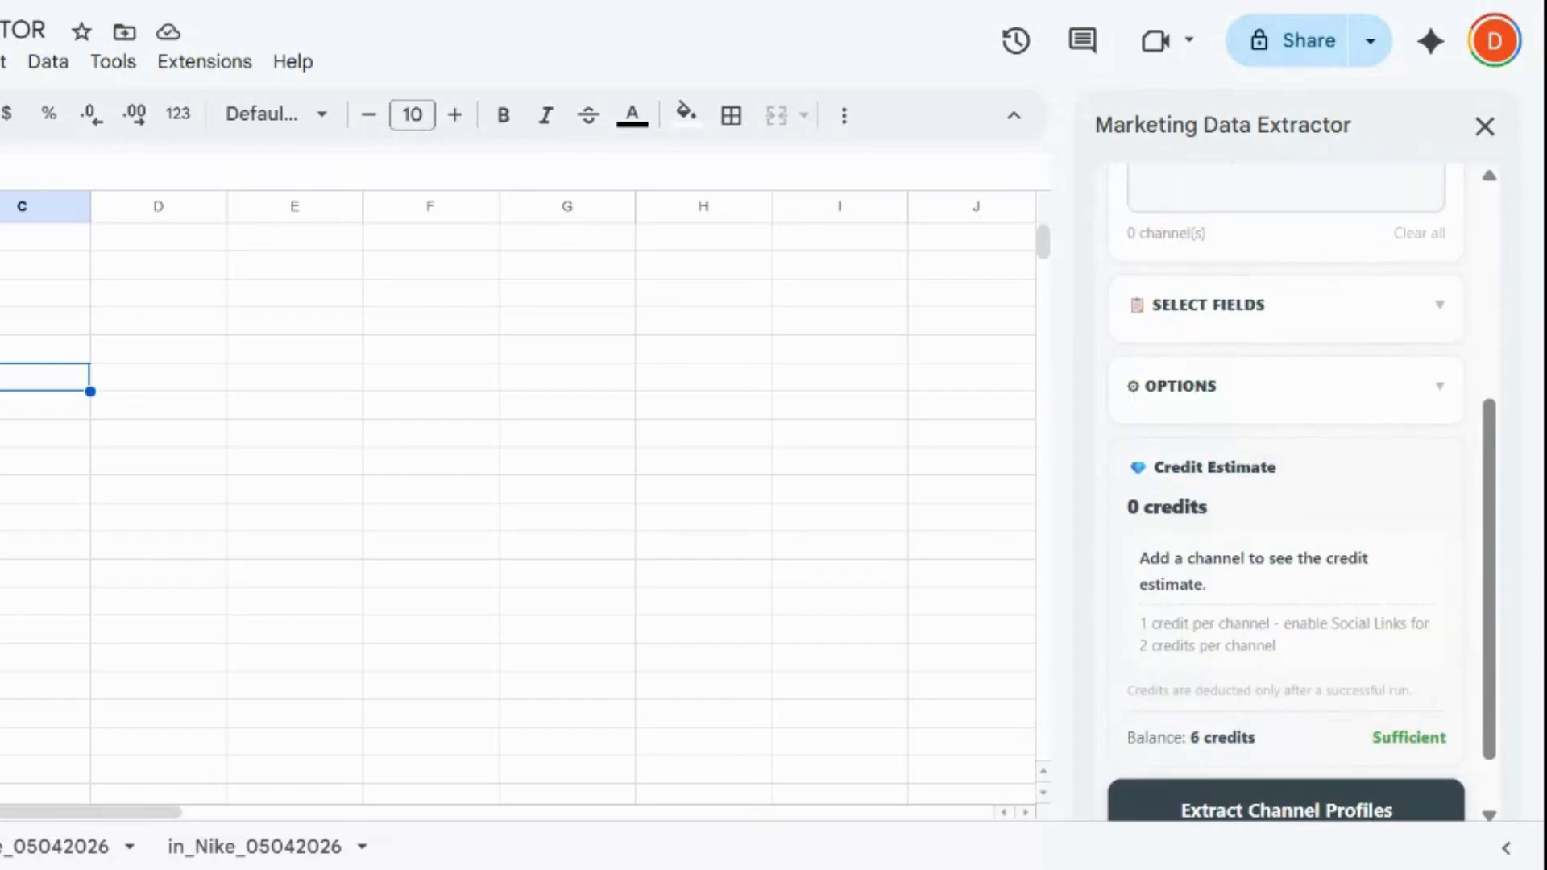
{"action": "scroll", "coordinate": [1285, 483], "scroll_direction": "down", "scroll_amount": 1}
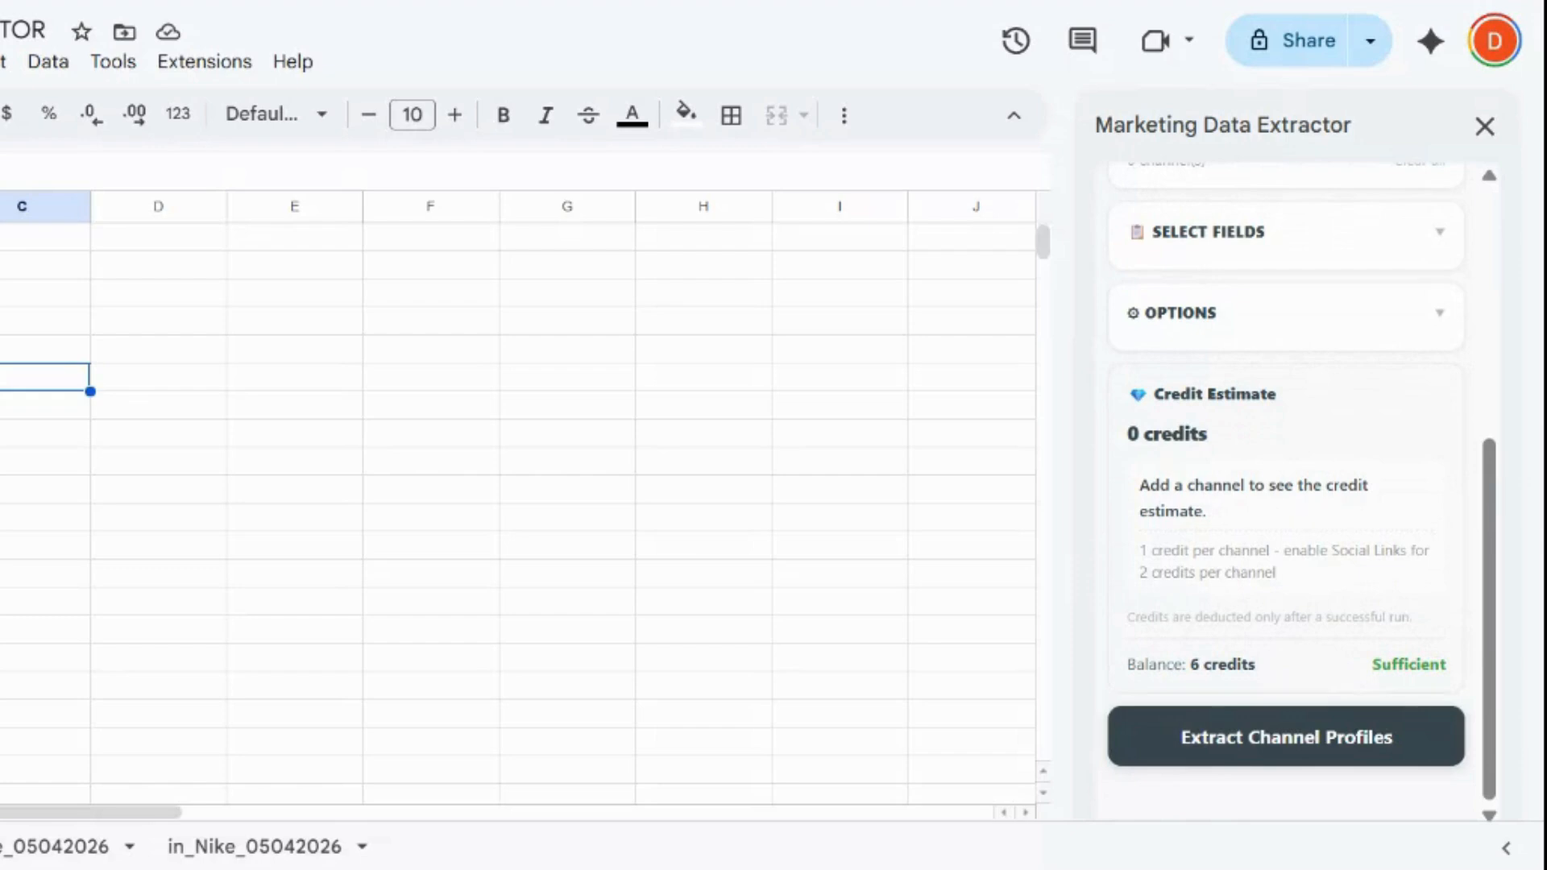
{"action": "scroll", "coordinate": [1286, 484], "scroll_direction": "up", "scroll_amount": 3}
{"action": "scroll", "coordinate": [1285, 484], "scroll_direction": "up", "scroll_amount": 2}
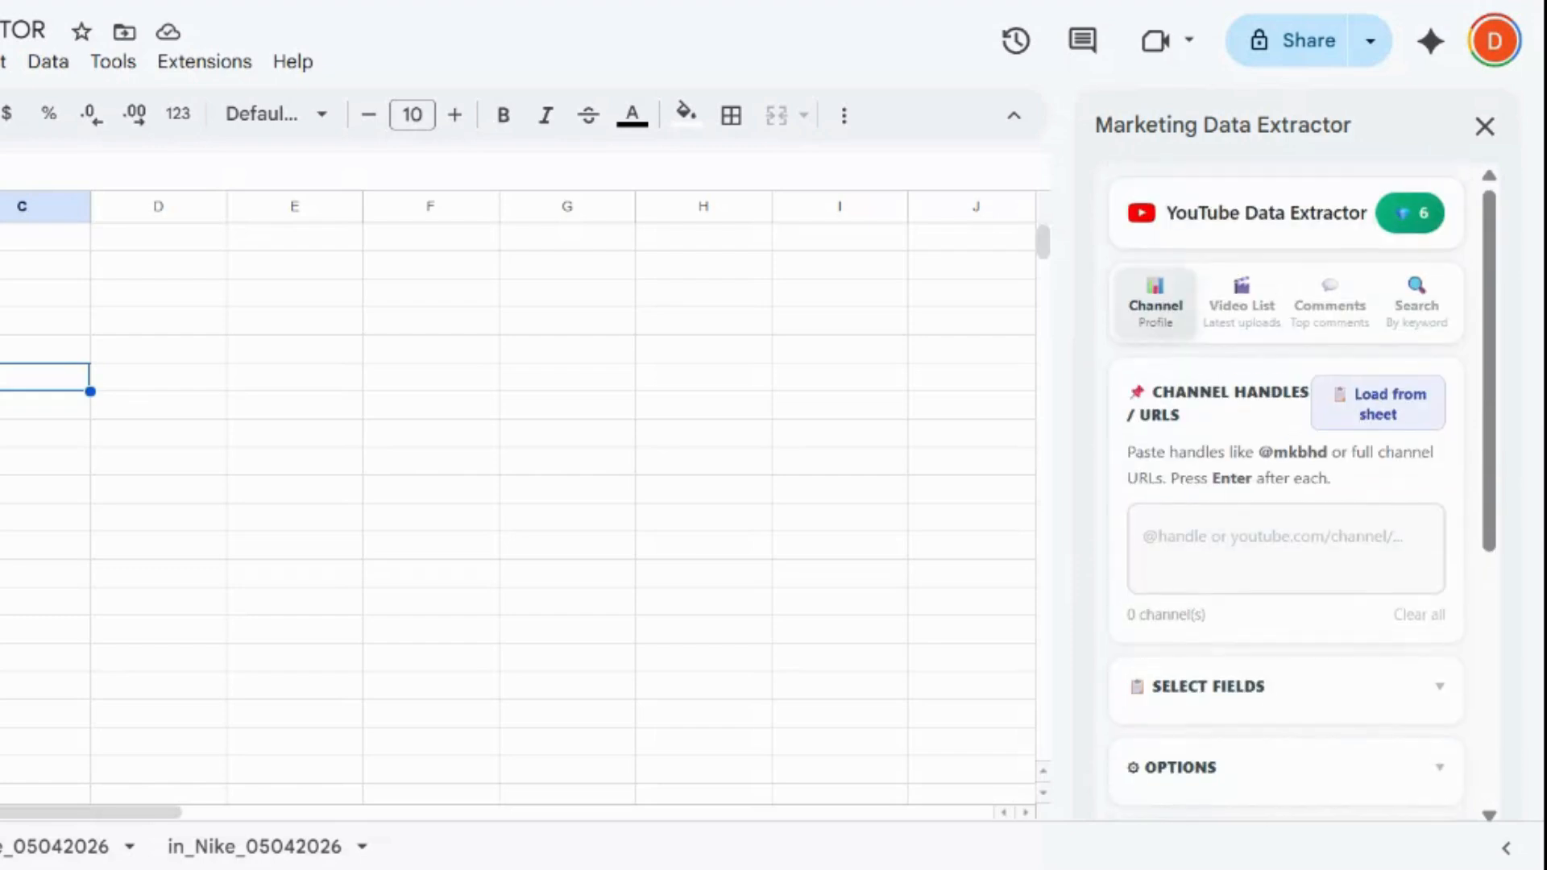
Step: Open the YouTube Video List extractor and review its channel input, maximum videos per channel and Shorts setting
{"action": "left_click", "coordinate": [1247, 302]}
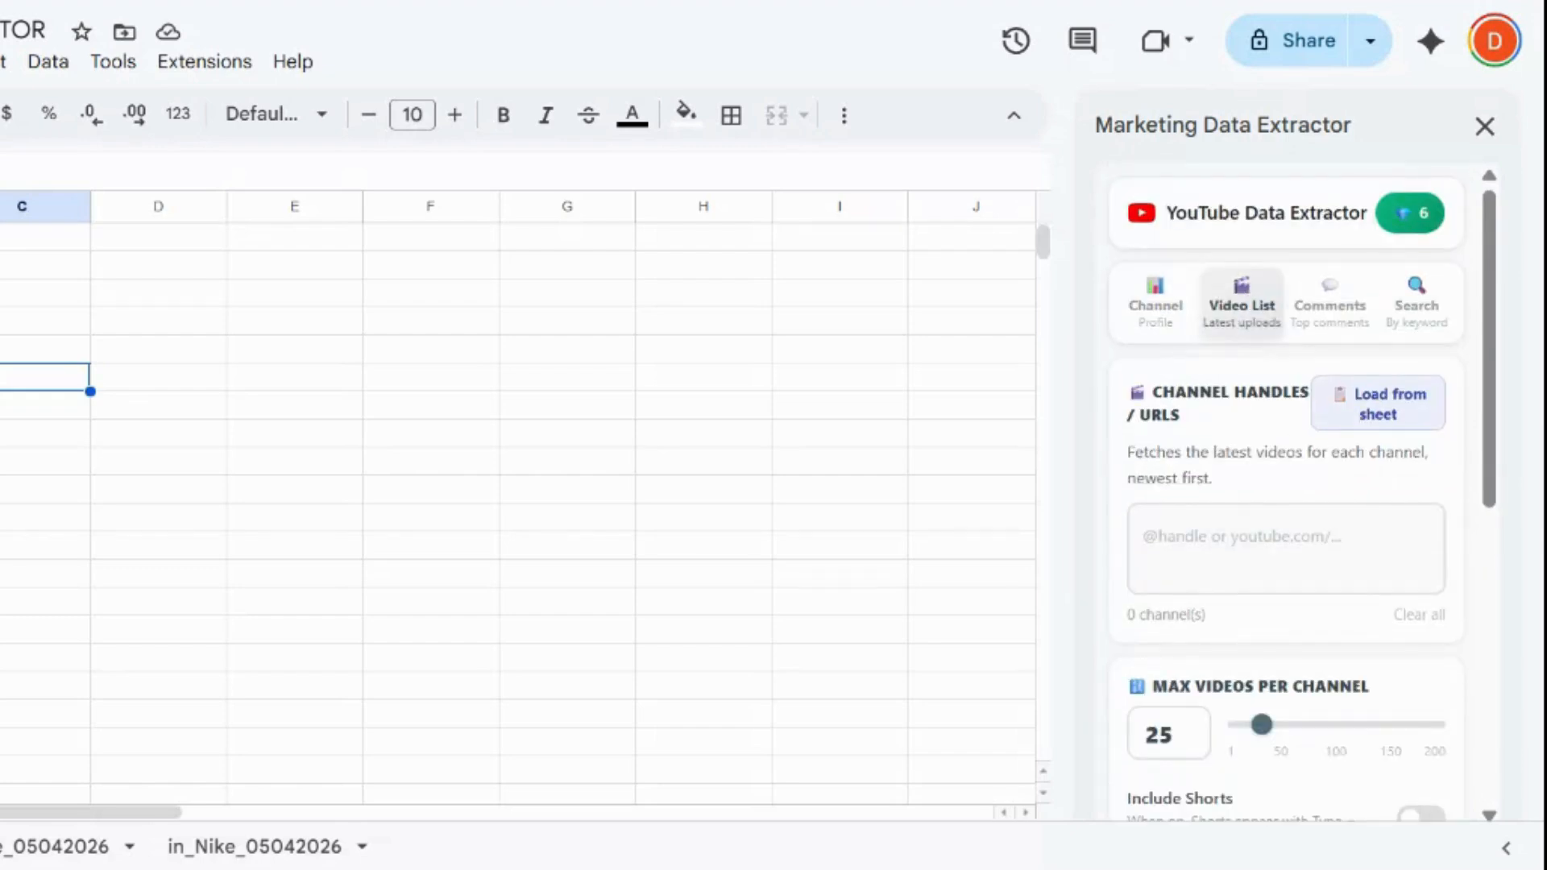
{"action": "scroll", "coordinate": [1285, 484], "scroll_direction": "down", "scroll_amount": 2}
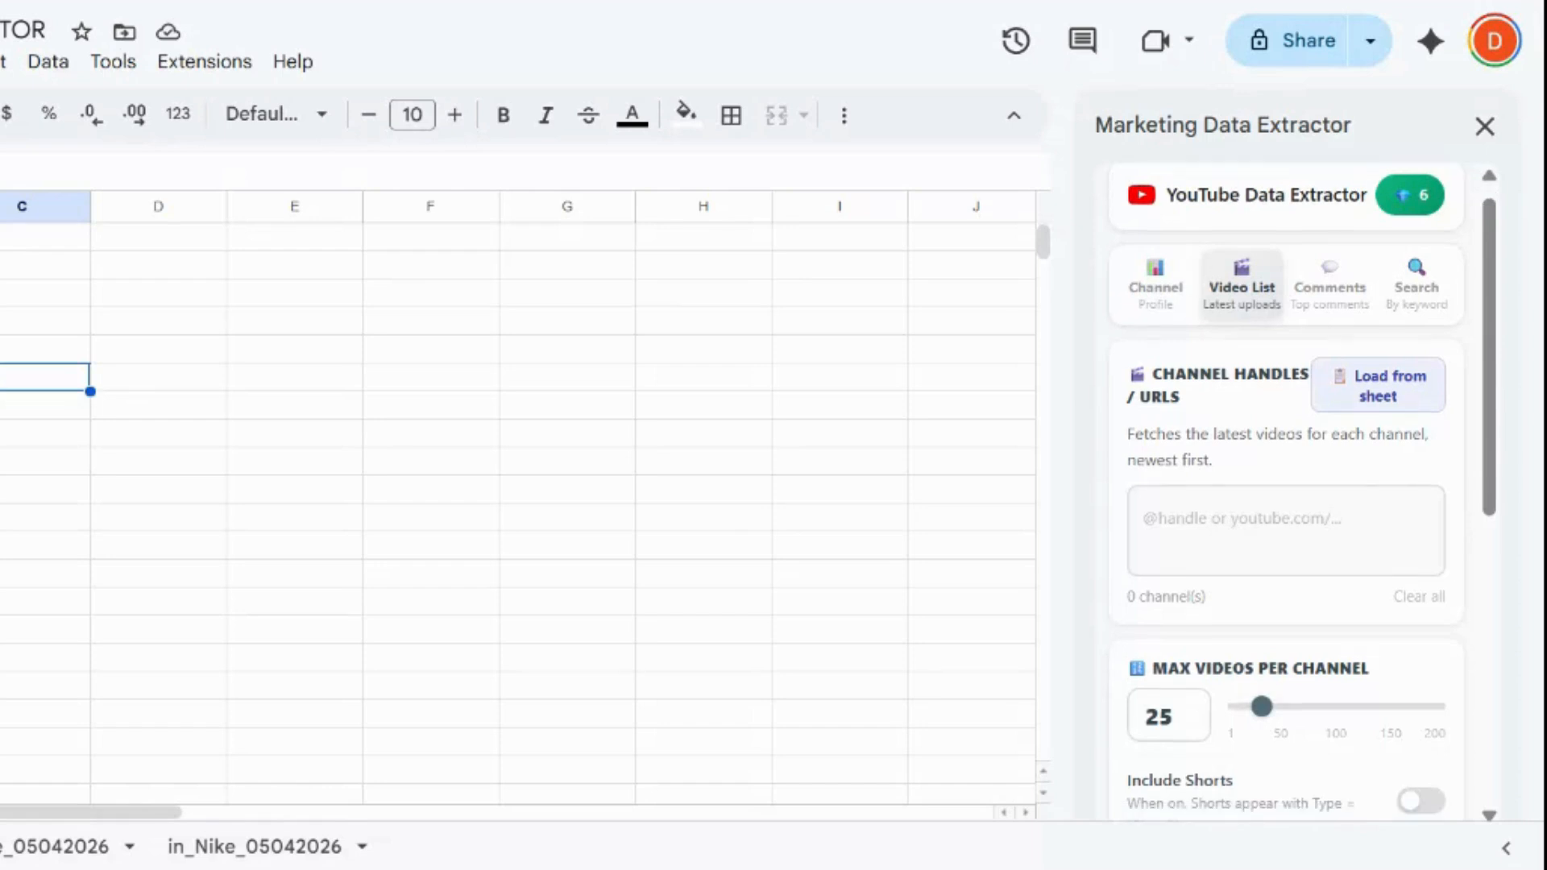
{"action": "scroll", "coordinate": [1285, 484], "scroll_direction": "down", "scroll_amount": 1}
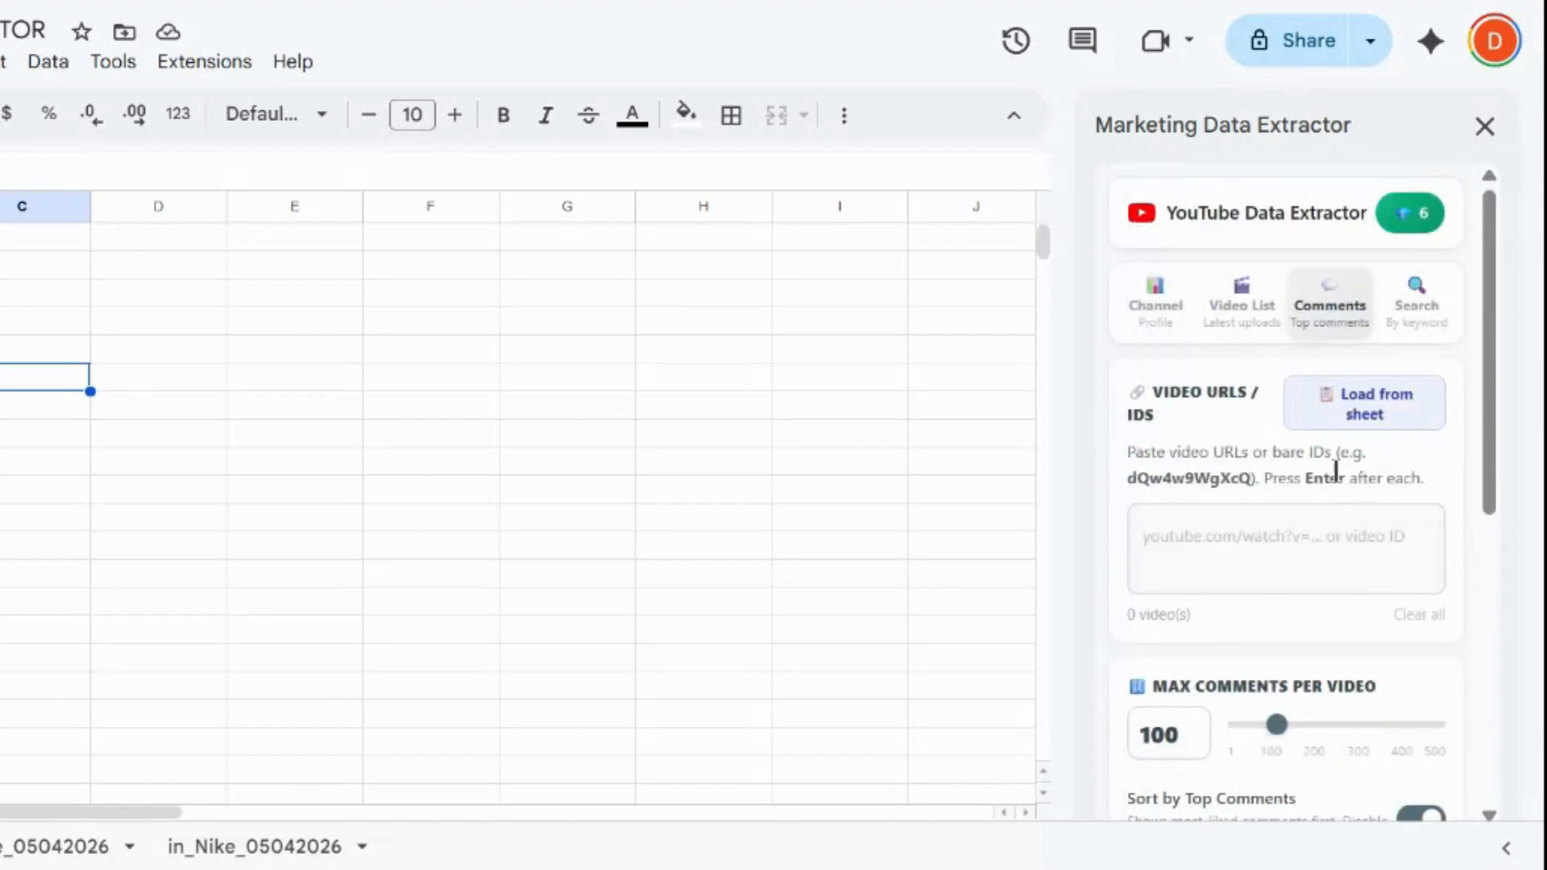
Step: Review the YouTube Comments extractor's maximum comments per video, top-comment sorting, field selection and credit estimate
{"action": "scroll", "coordinate": [1335, 471], "scroll_direction": "down", "scroll_amount": 4}
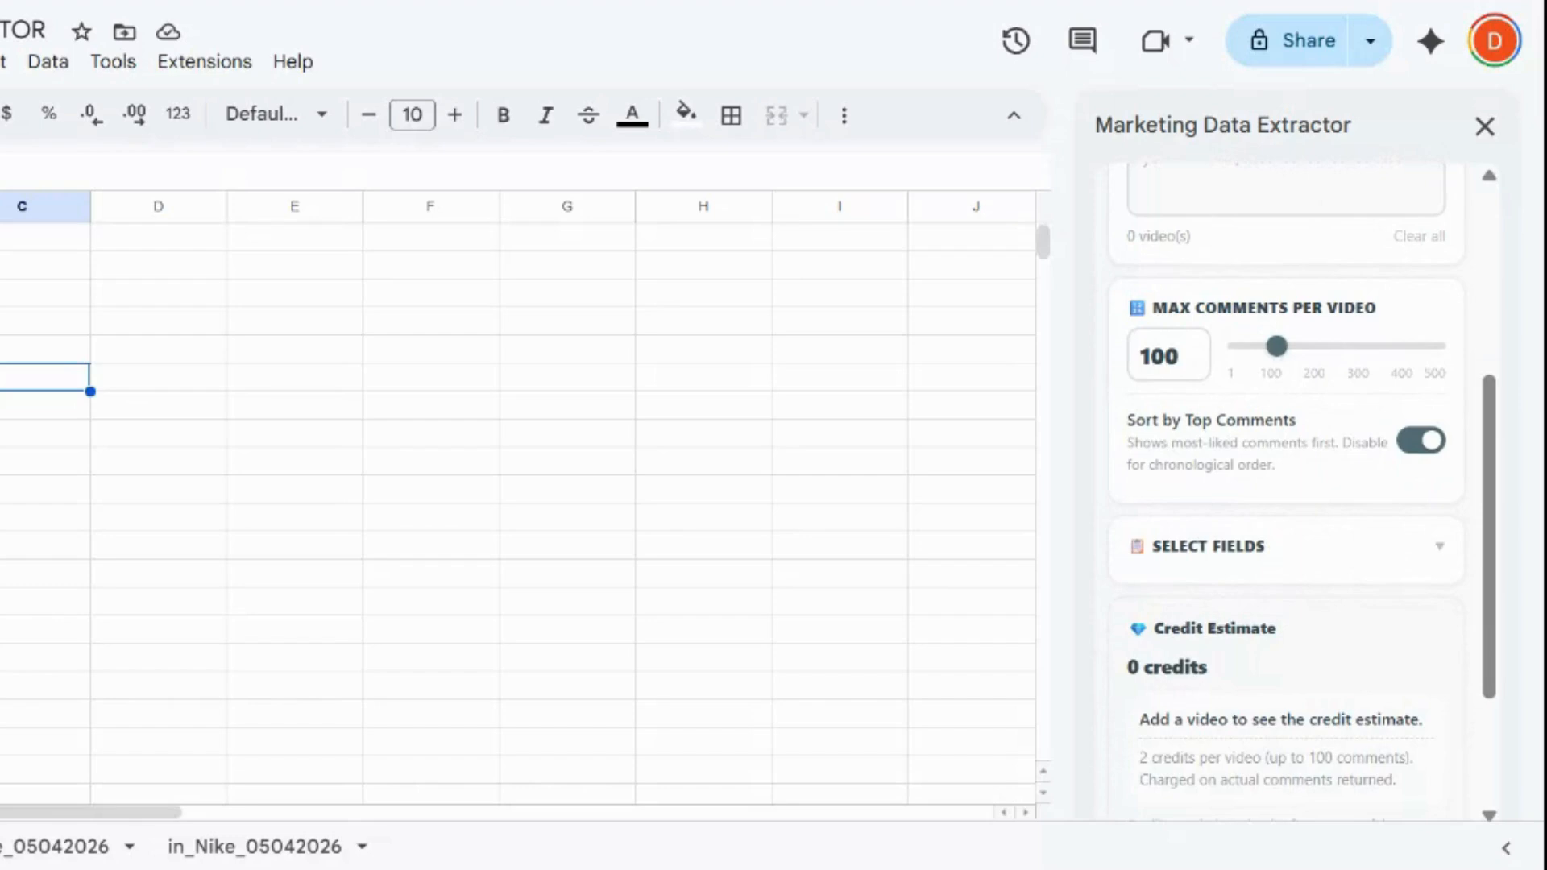
{"action": "scroll", "coordinate": [1303, 486], "scroll_direction": "down", "scroll_amount": 2}
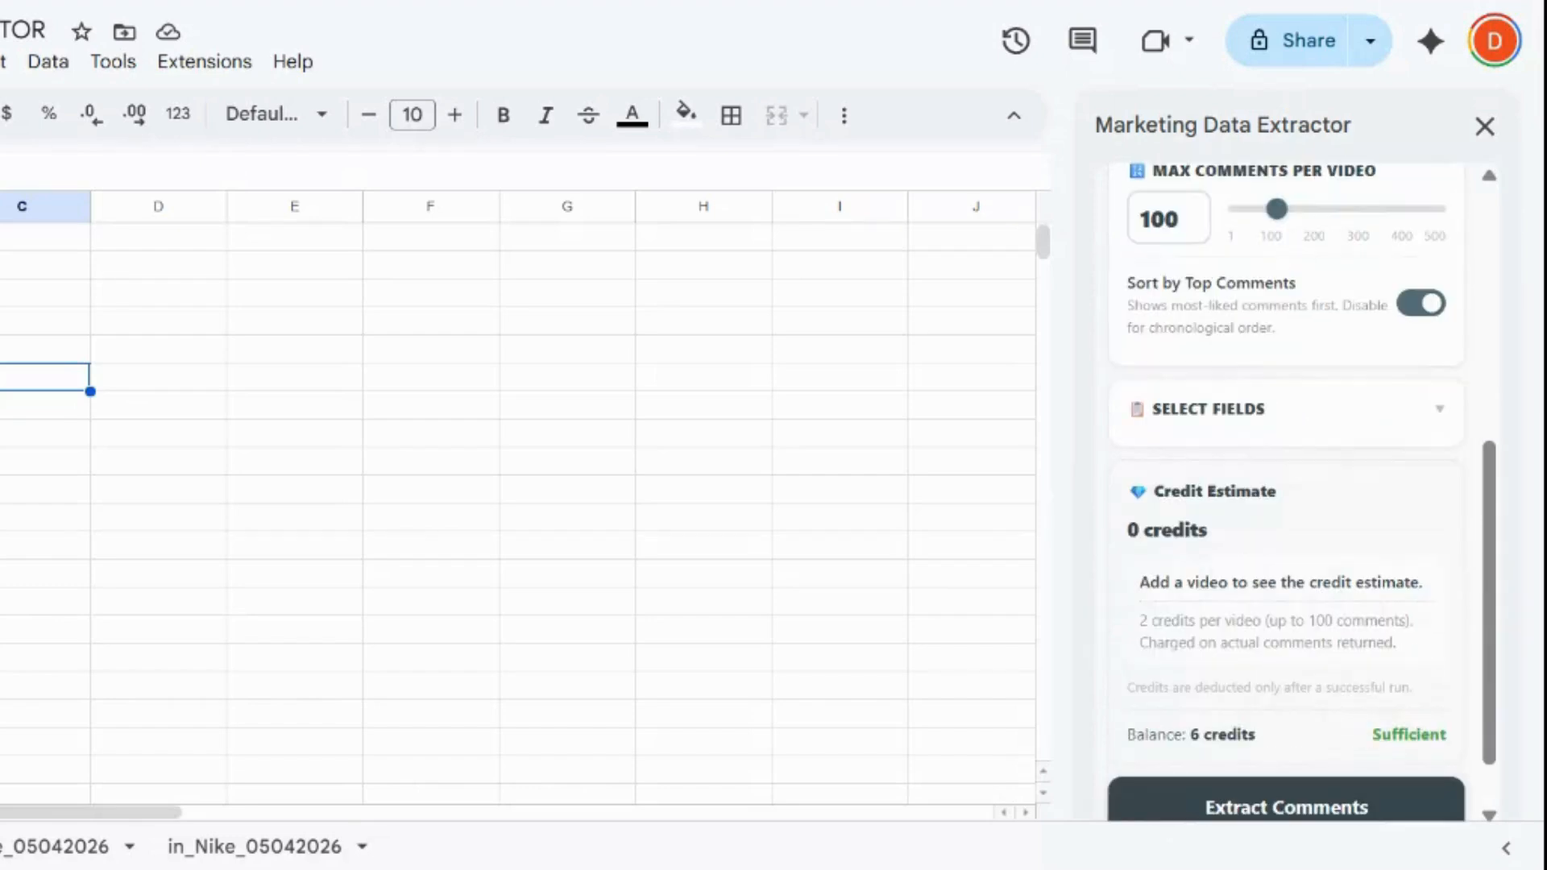
{"action": "scroll", "coordinate": [1287, 483], "scroll_direction": "up", "scroll_amount": 2}
{"action": "scroll", "coordinate": [1287, 483], "scroll_direction": "up", "scroll_amount": 4}
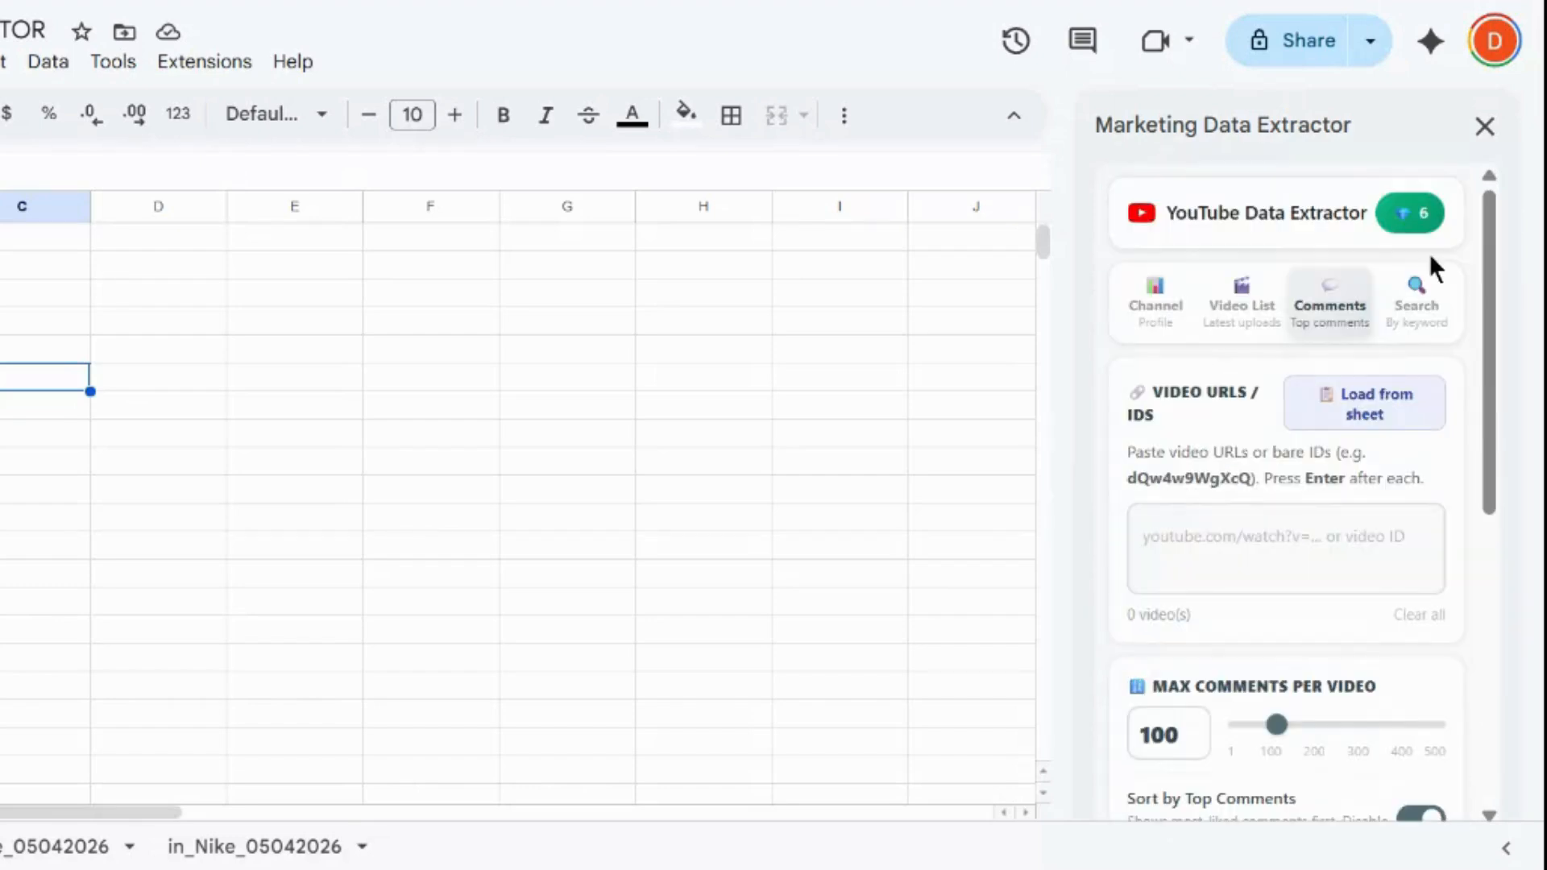
Step: Open the YouTube keyword Search extractor and review its keyword input, upload date, country and language filters, and credit estimate
{"action": "left_click", "coordinate": [1406, 313]}
{"action": "scroll", "coordinate": [1336, 573], "scroll_direction": "down", "scroll_amount": 2}
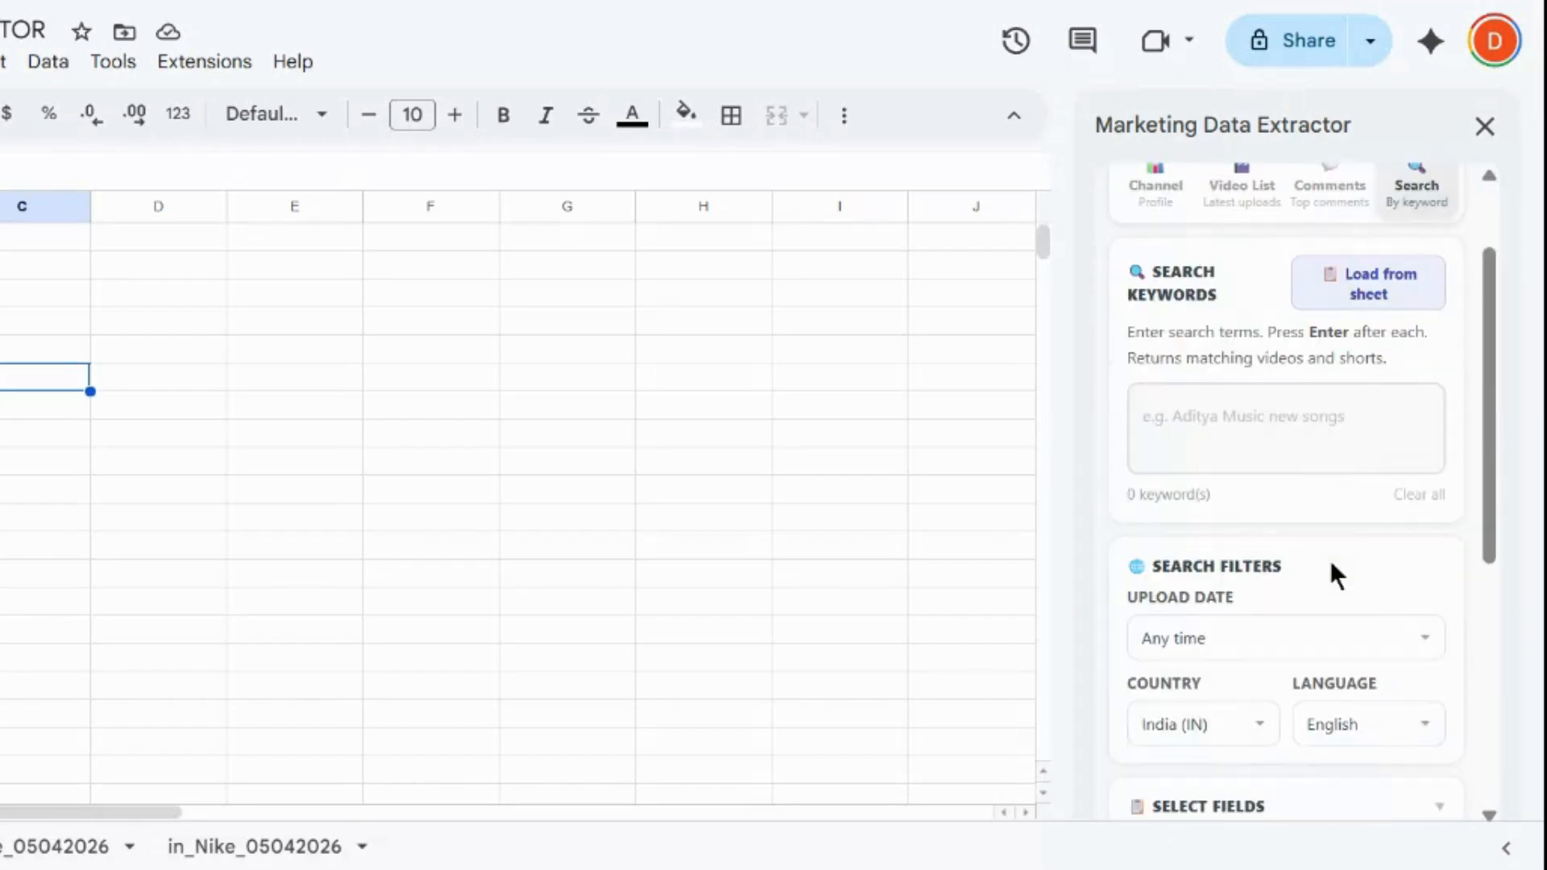
{"action": "scroll", "coordinate": [1336, 573], "scroll_direction": "down", "scroll_amount": 1}
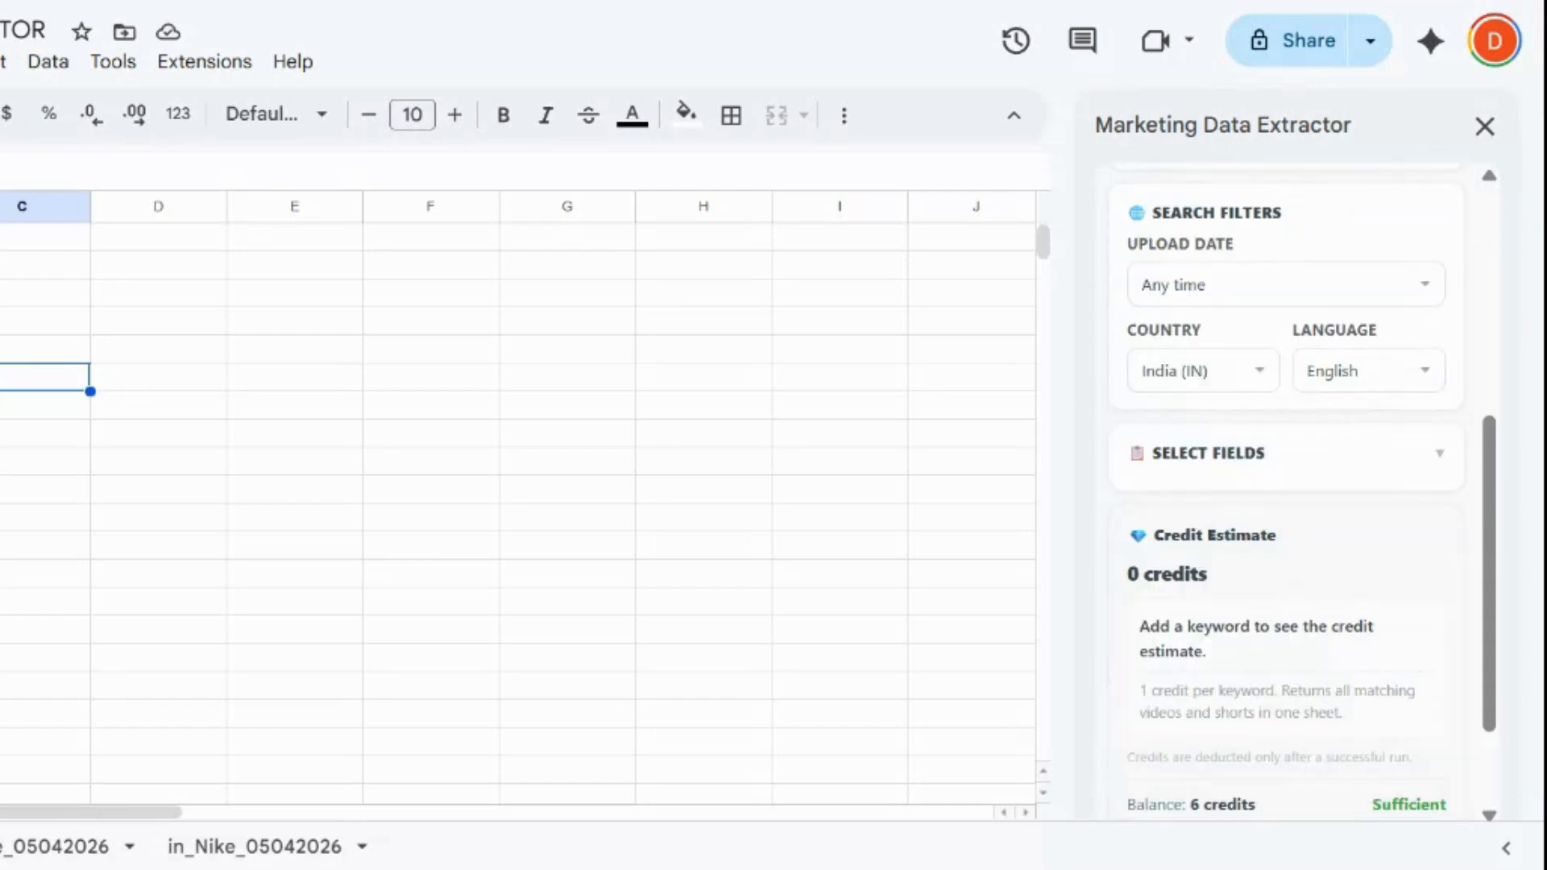
{"action": "scroll", "coordinate": [1287, 484], "scroll_direction": "down", "scroll_amount": 2}
{"action": "scroll", "coordinate": [1287, 484], "scroll_direction": "up", "scroll_amount": 1}
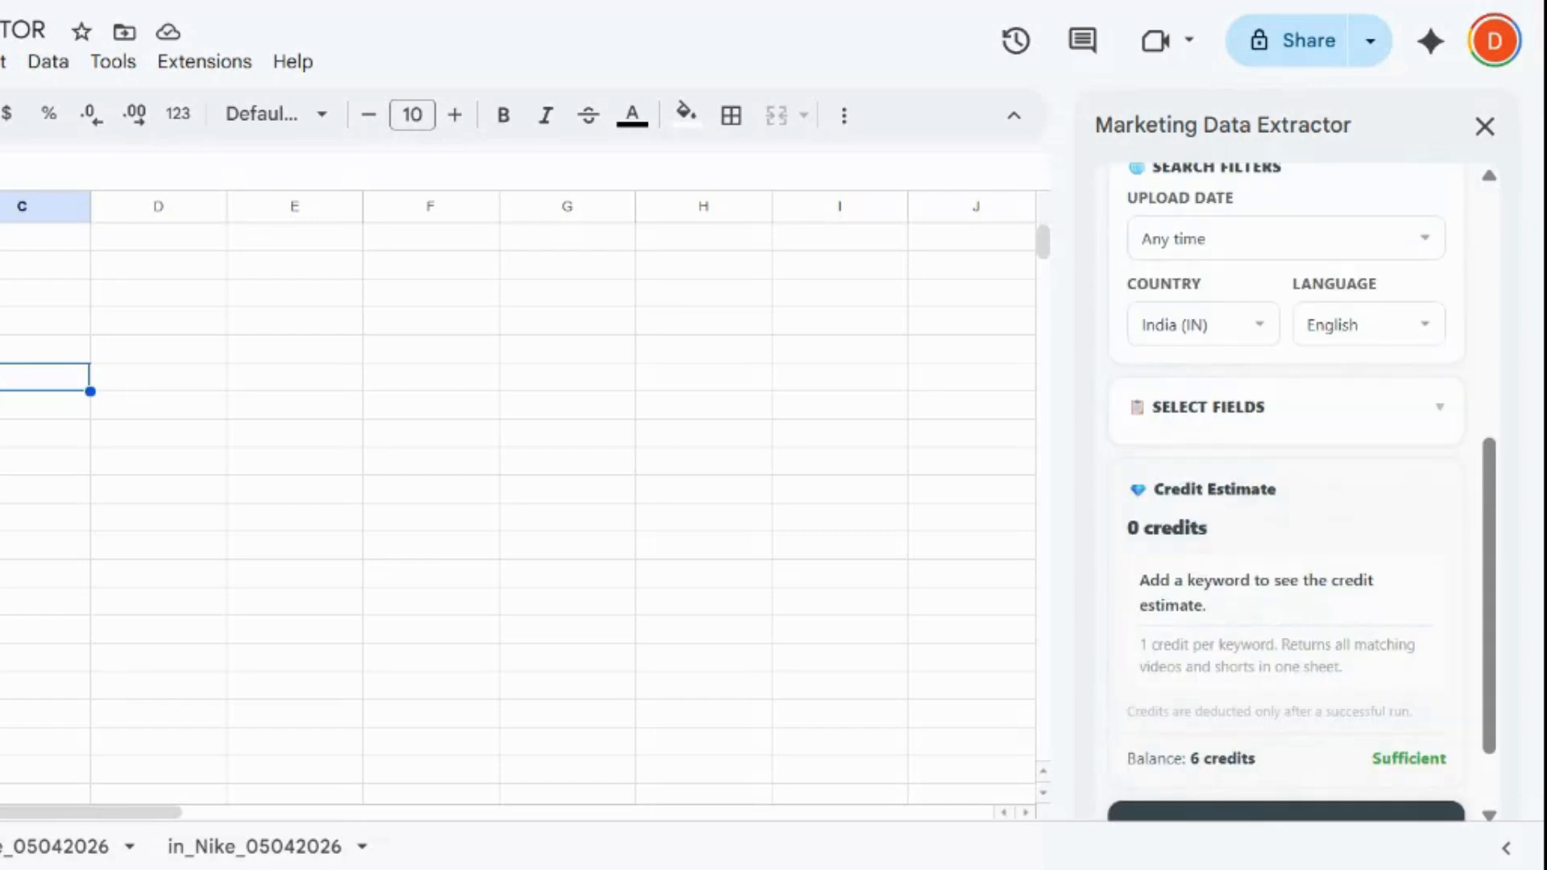
{"action": "scroll", "coordinate": [1287, 483], "scroll_direction": "up", "scroll_amount": 2}
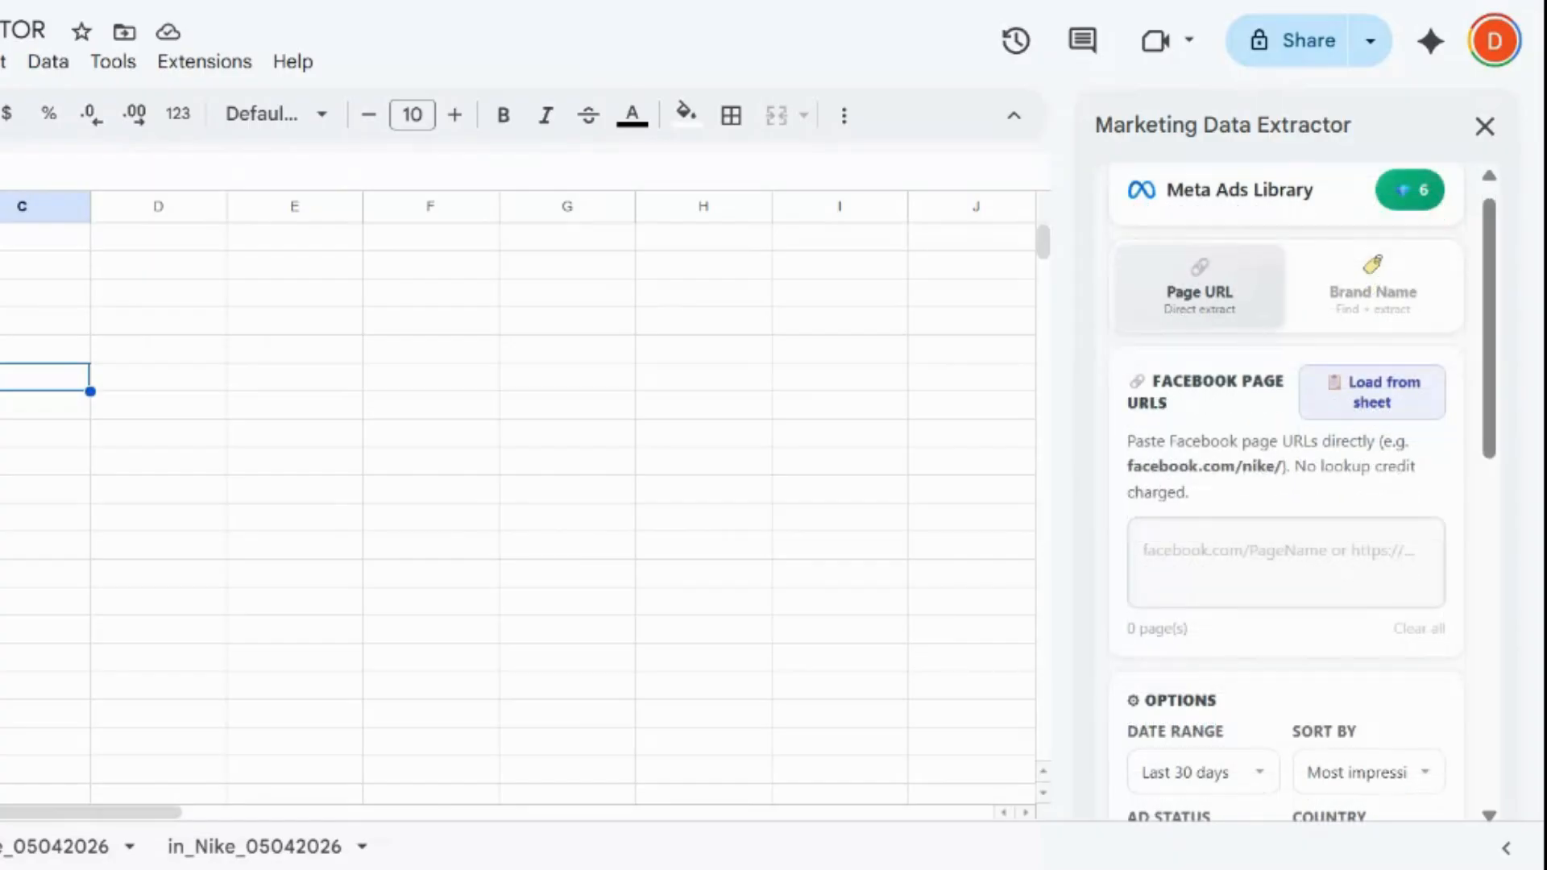
Step: Examine the Meta Ads Library page URL extractor's page input, date range, sorting, ad status, country, maximum ads, fields and credit estimate
{"action": "scroll", "coordinate": [1287, 483], "scroll_direction": "down", "scroll_amount": 3}
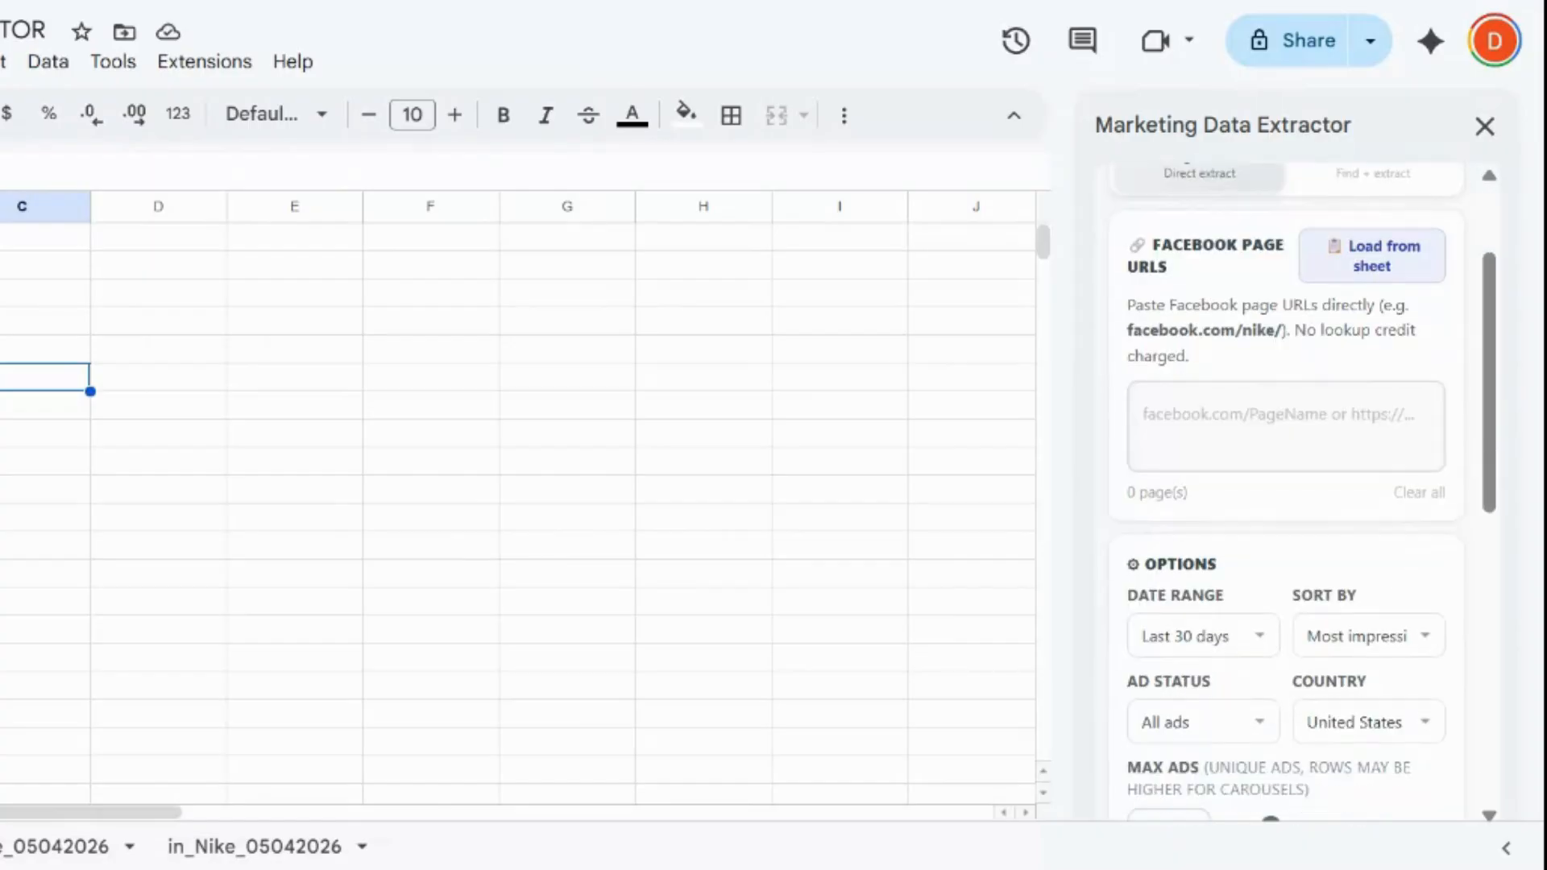
{"action": "scroll", "coordinate": [1303, 491], "scroll_direction": "down", "scroll_amount": 1}
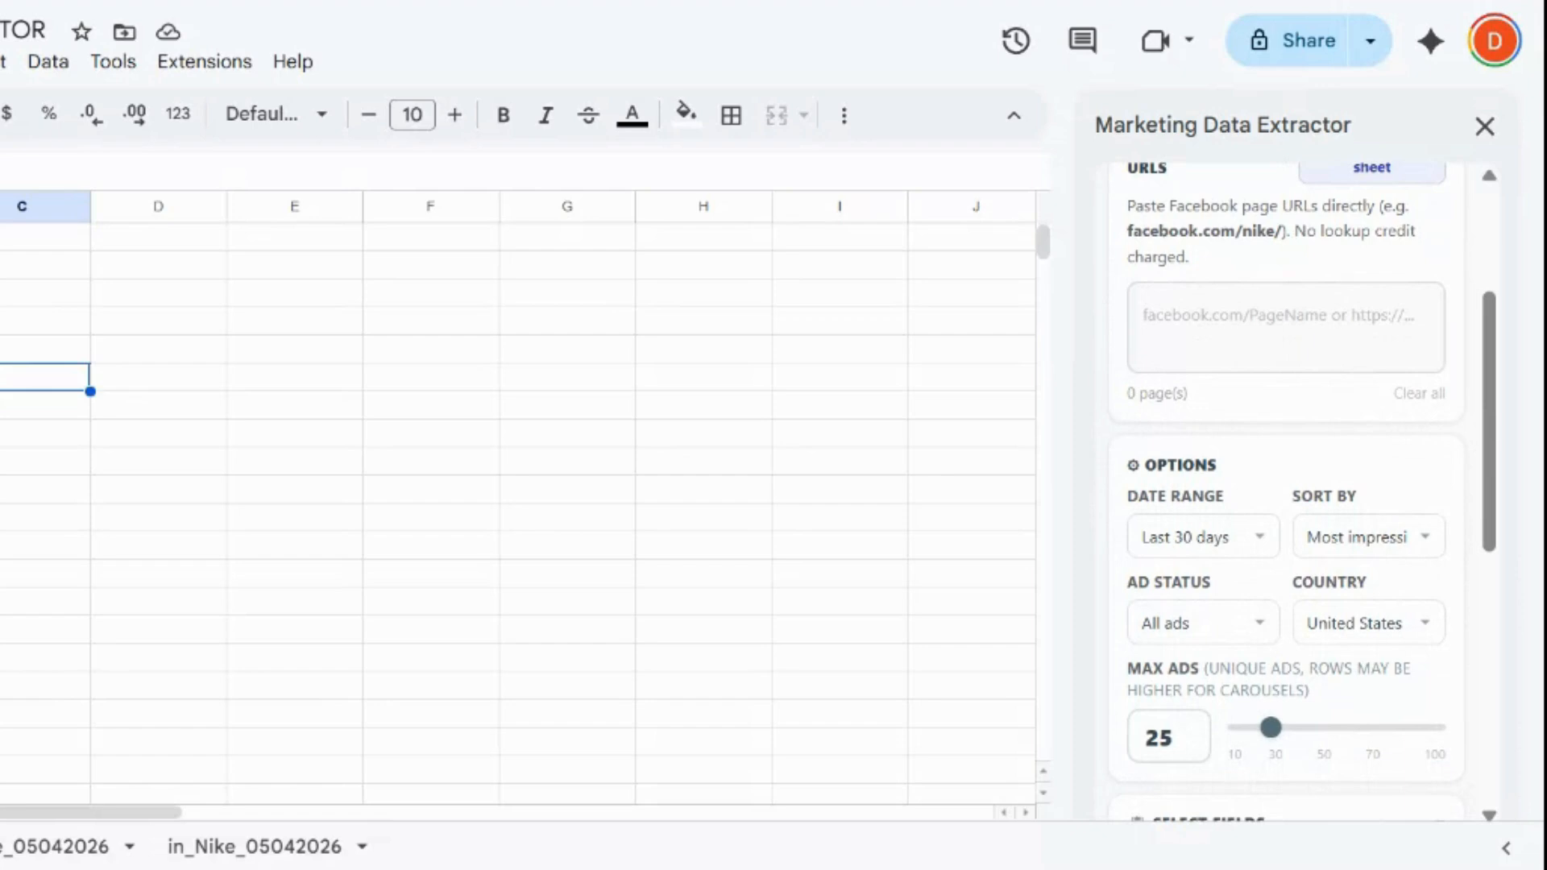
{"action": "scroll", "coordinate": [1303, 483], "scroll_direction": "down", "scroll_amount": 2}
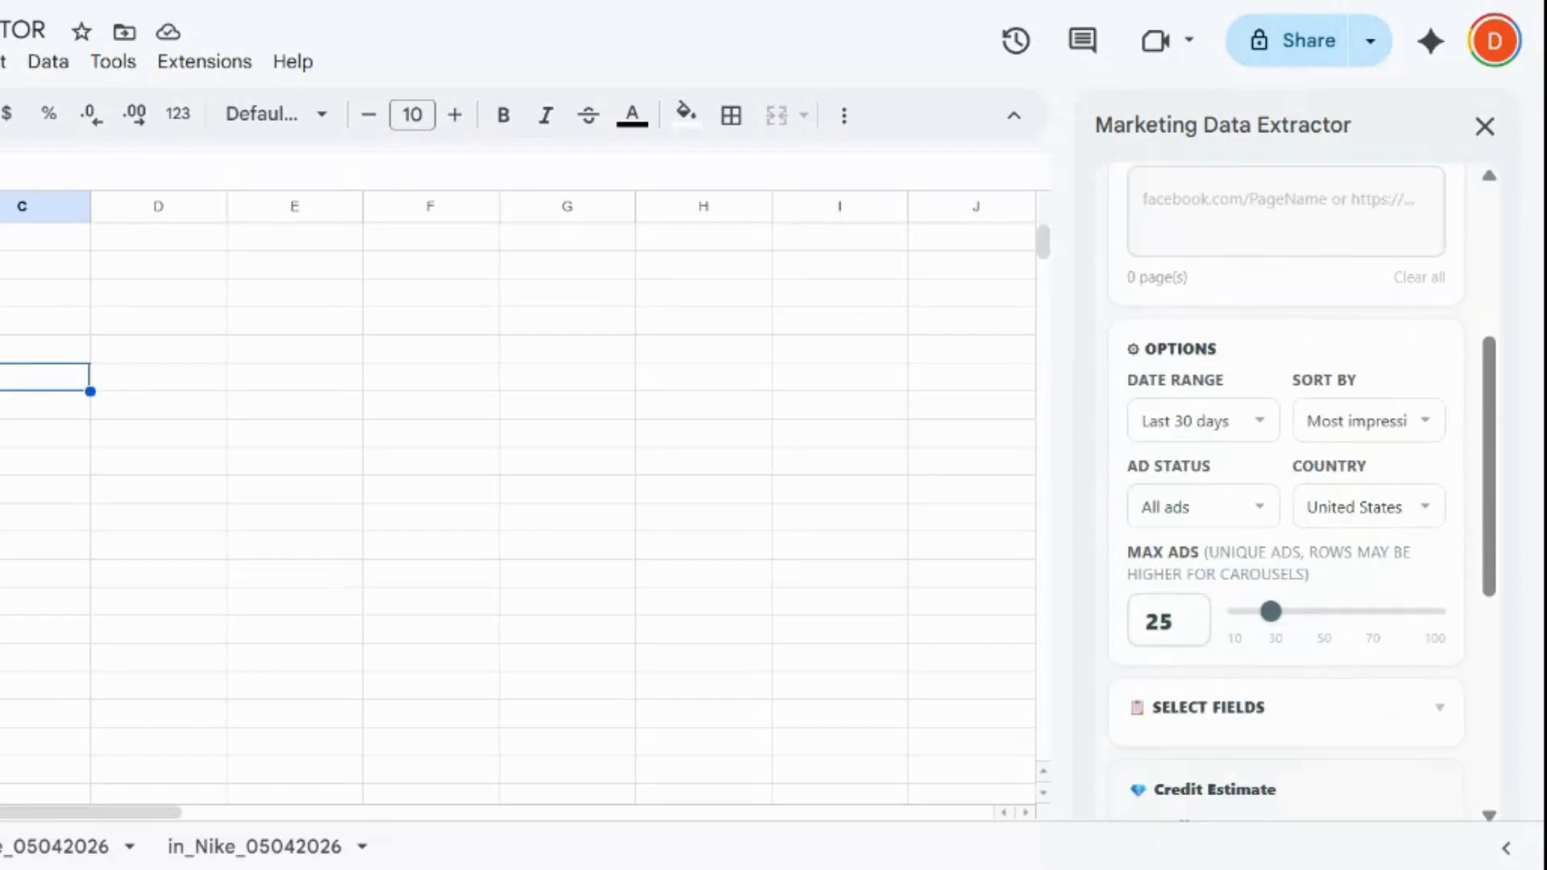
{"action": "scroll", "coordinate": [1303, 492], "scroll_direction": "down", "scroll_amount": 2}
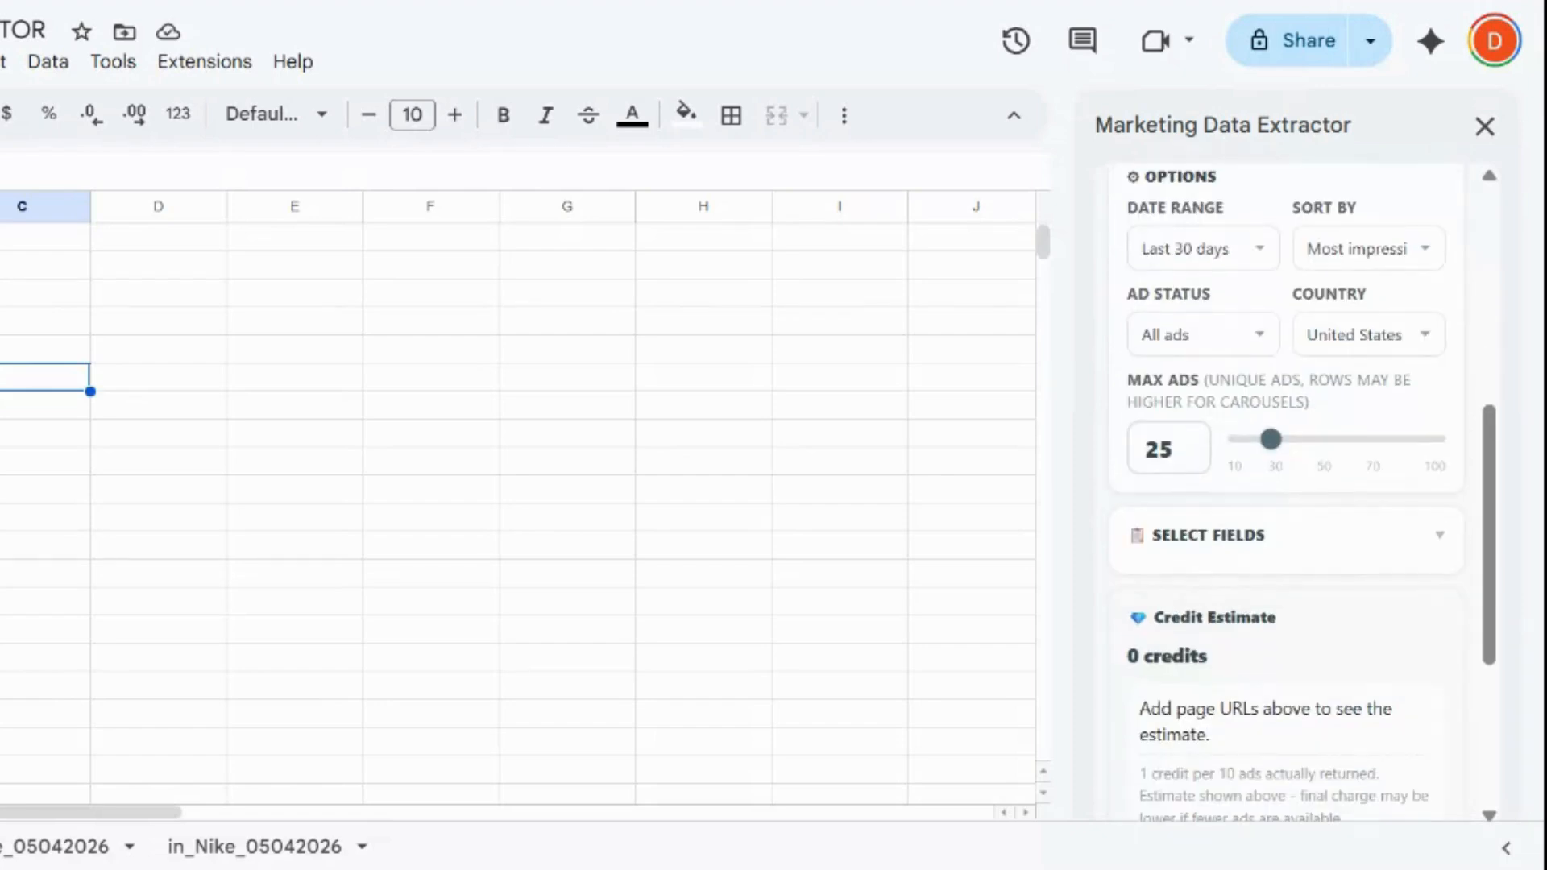
{"action": "scroll", "coordinate": [1303, 492], "scroll_direction": "down", "scroll_amount": 1}
{"action": "scroll", "coordinate": [1290, 483], "scroll_direction": "up", "scroll_amount": 3}
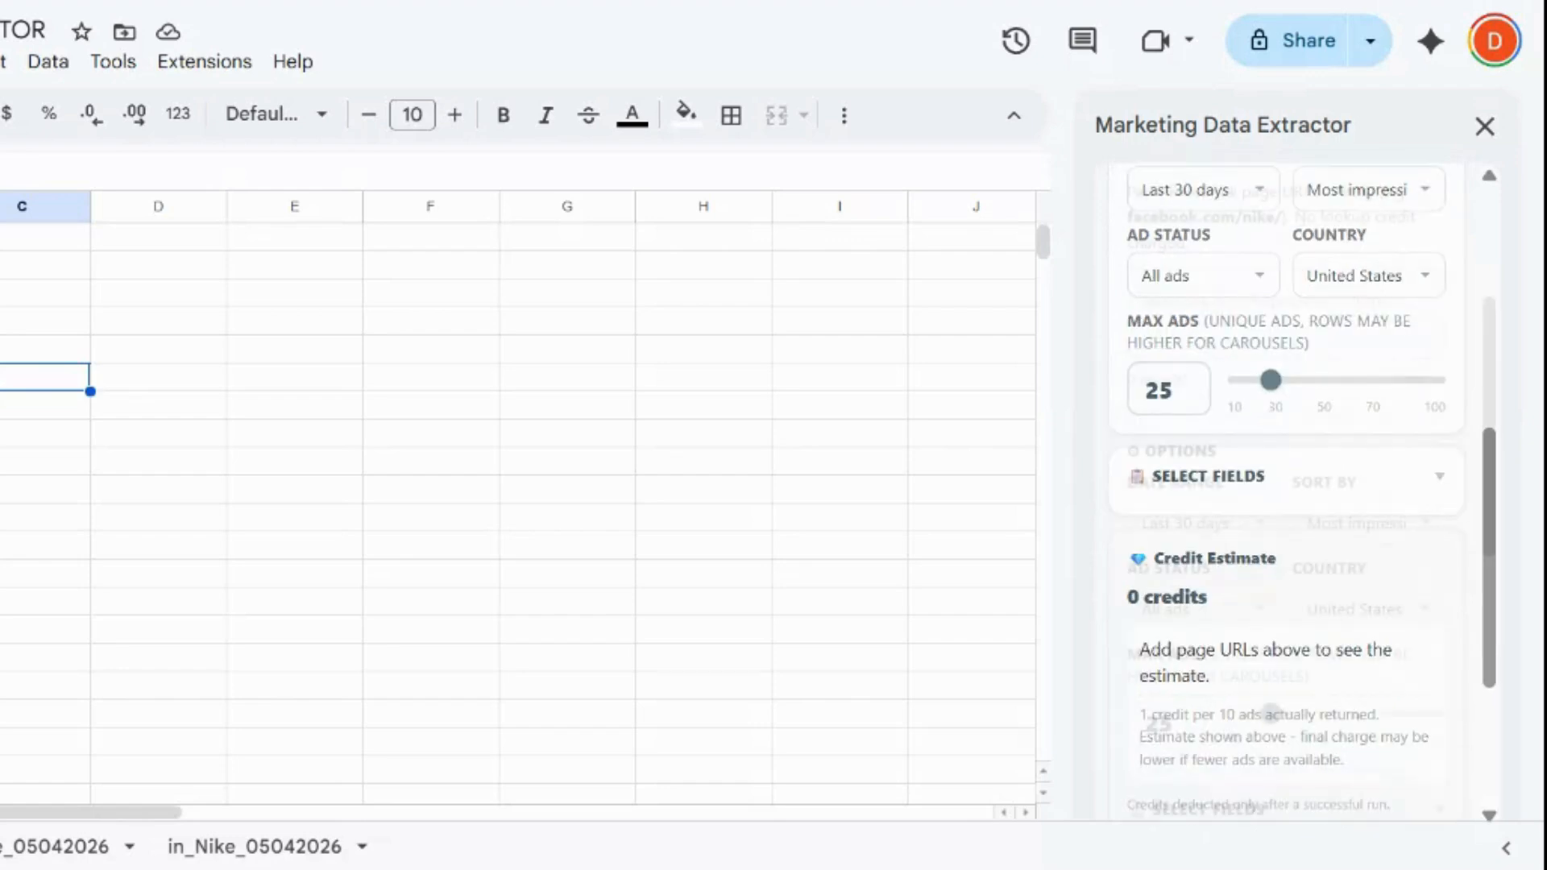
{"action": "scroll", "coordinate": [1289, 484], "scroll_direction": "down", "scroll_amount": 2}
{"action": "scroll", "coordinate": [1303, 492], "scroll_direction": "down", "scroll_amount": 1}
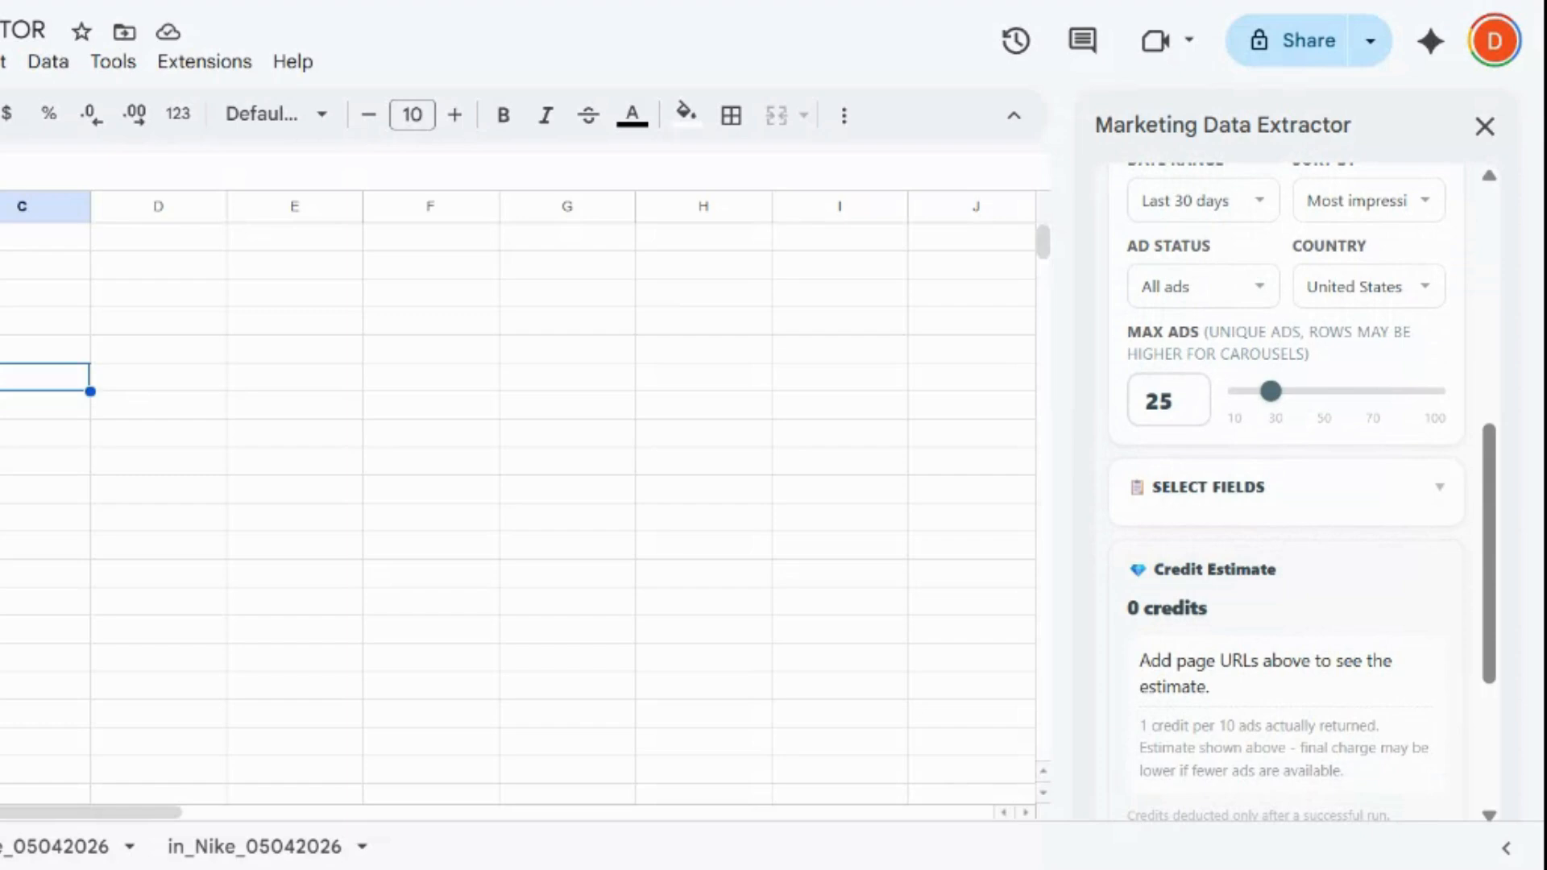
{"action": "scroll", "coordinate": [1287, 492], "scroll_direction": "up", "scroll_amount": 8}
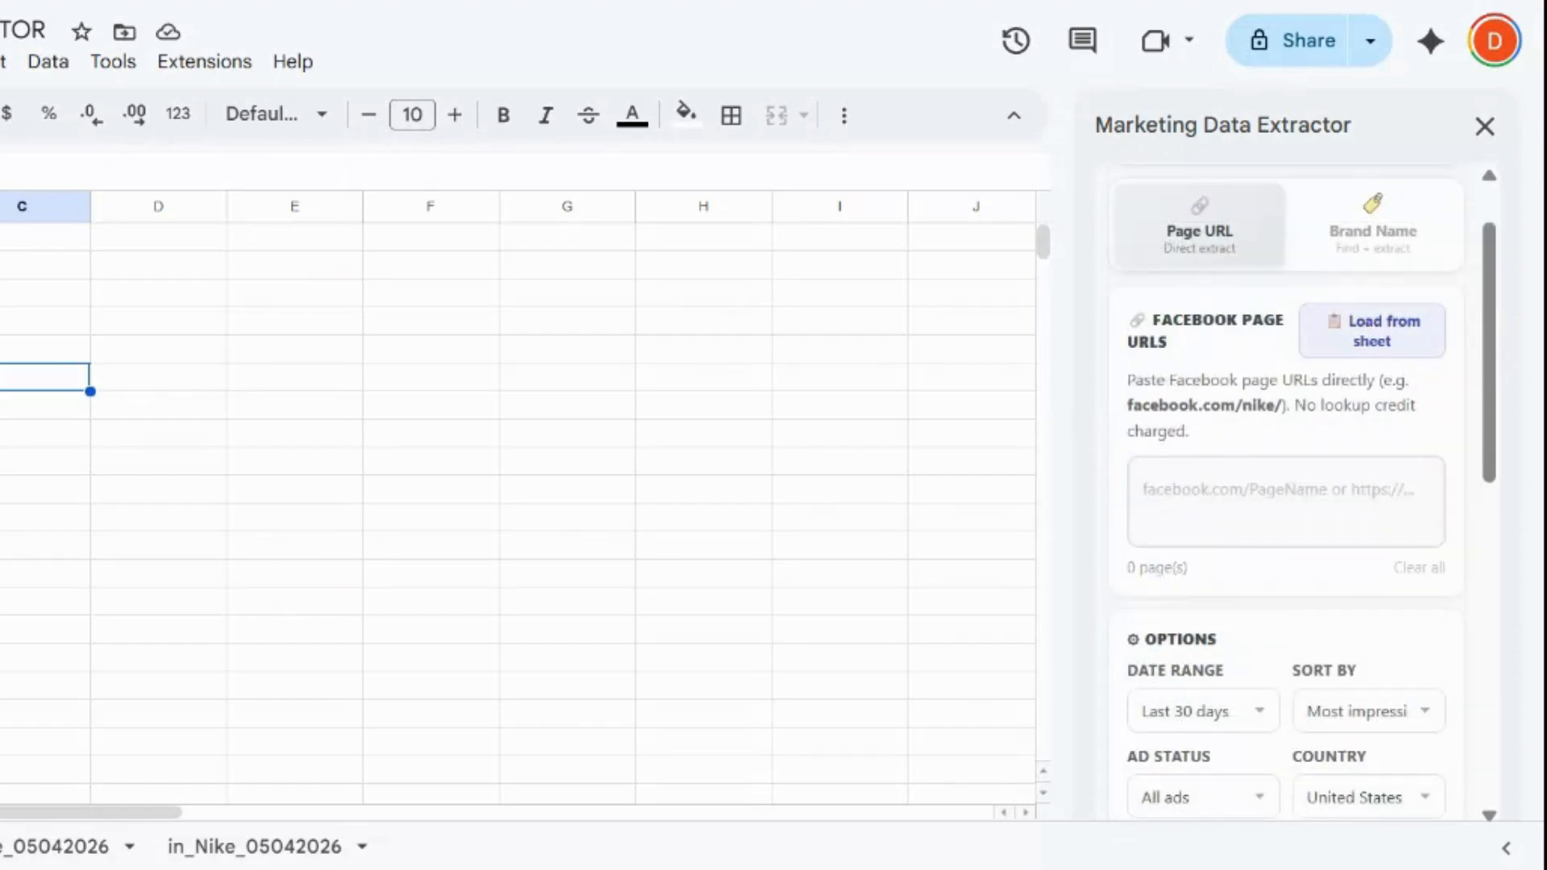
{"action": "scroll", "coordinate": [1287, 492], "scroll_direction": "down", "scroll_amount": 2}
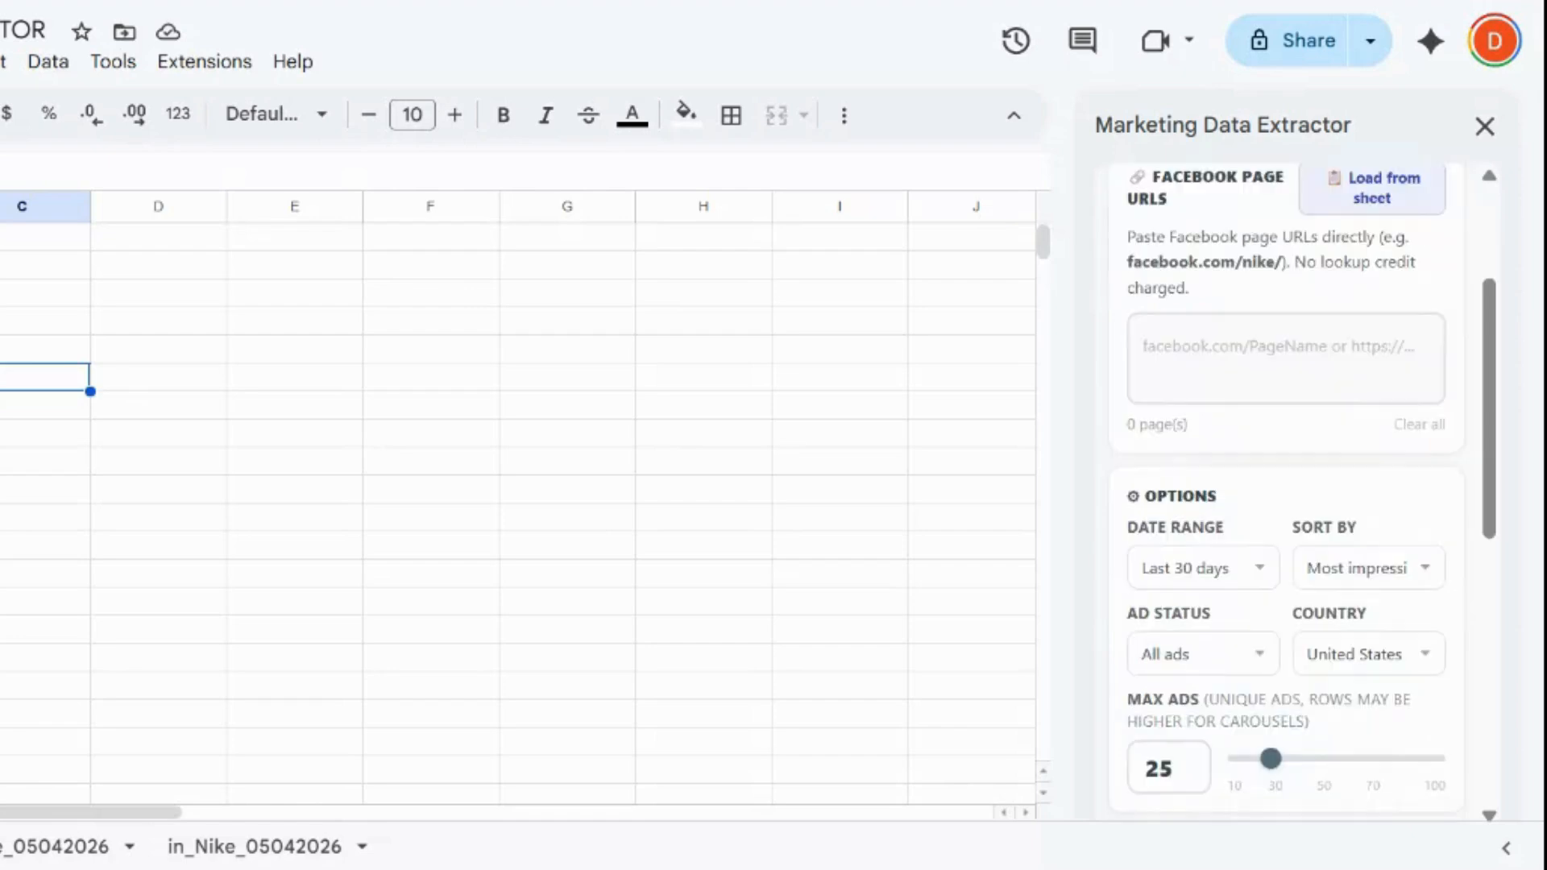
{"action": "scroll", "coordinate": [1287, 491], "scroll_direction": "down", "scroll_amount": 3}
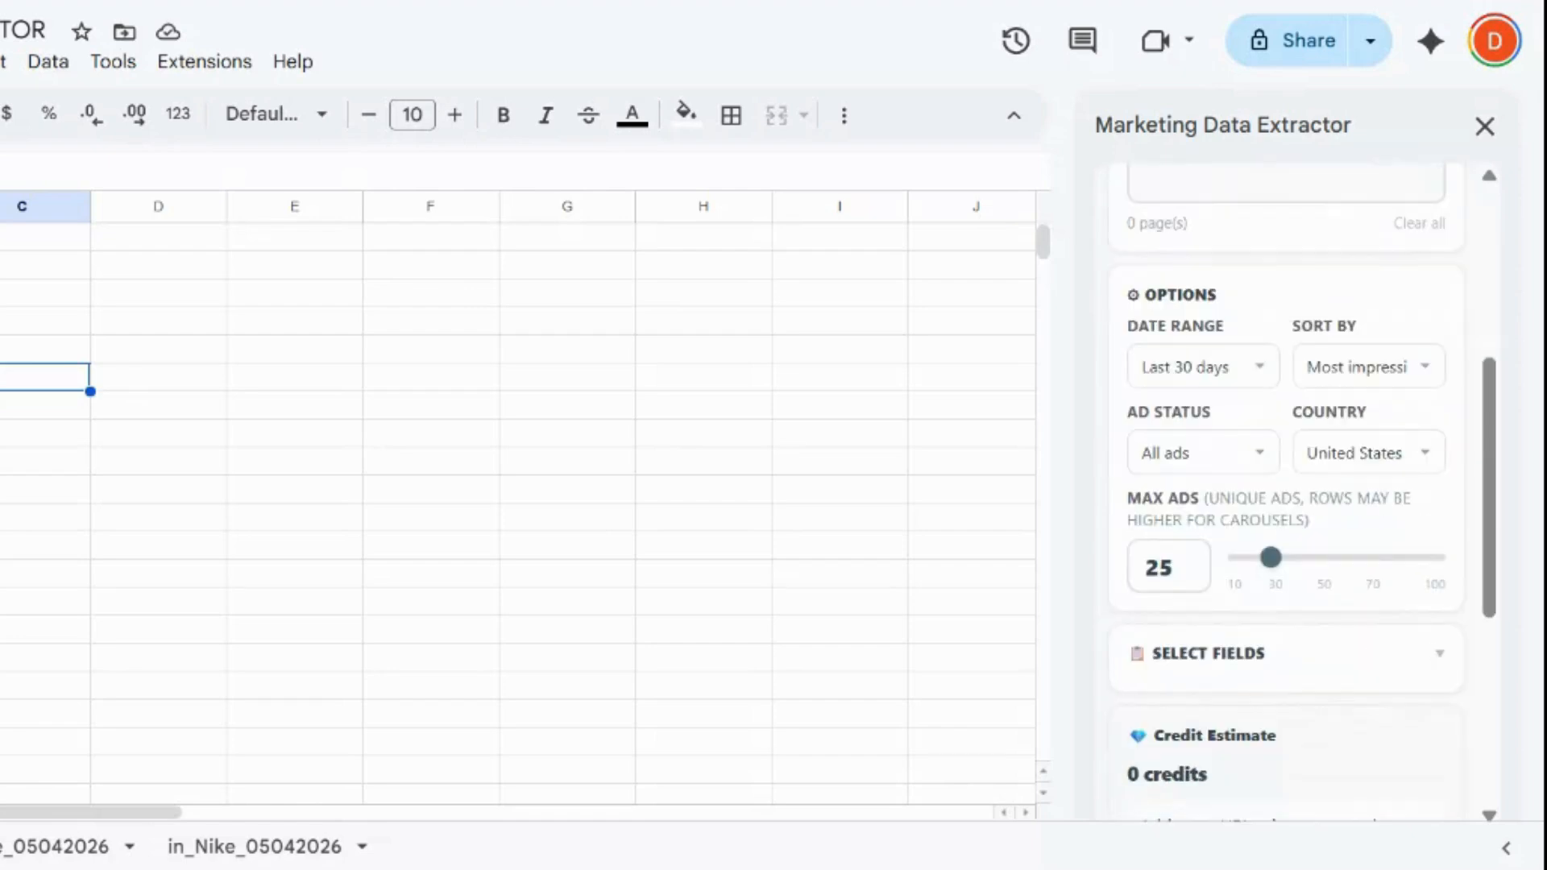
{"action": "scroll", "coordinate": [1287, 492], "scroll_direction": "down", "scroll_amount": 5}
{"action": "scroll", "coordinate": [1287, 491], "scroll_direction": "down", "scroll_amount": 2}
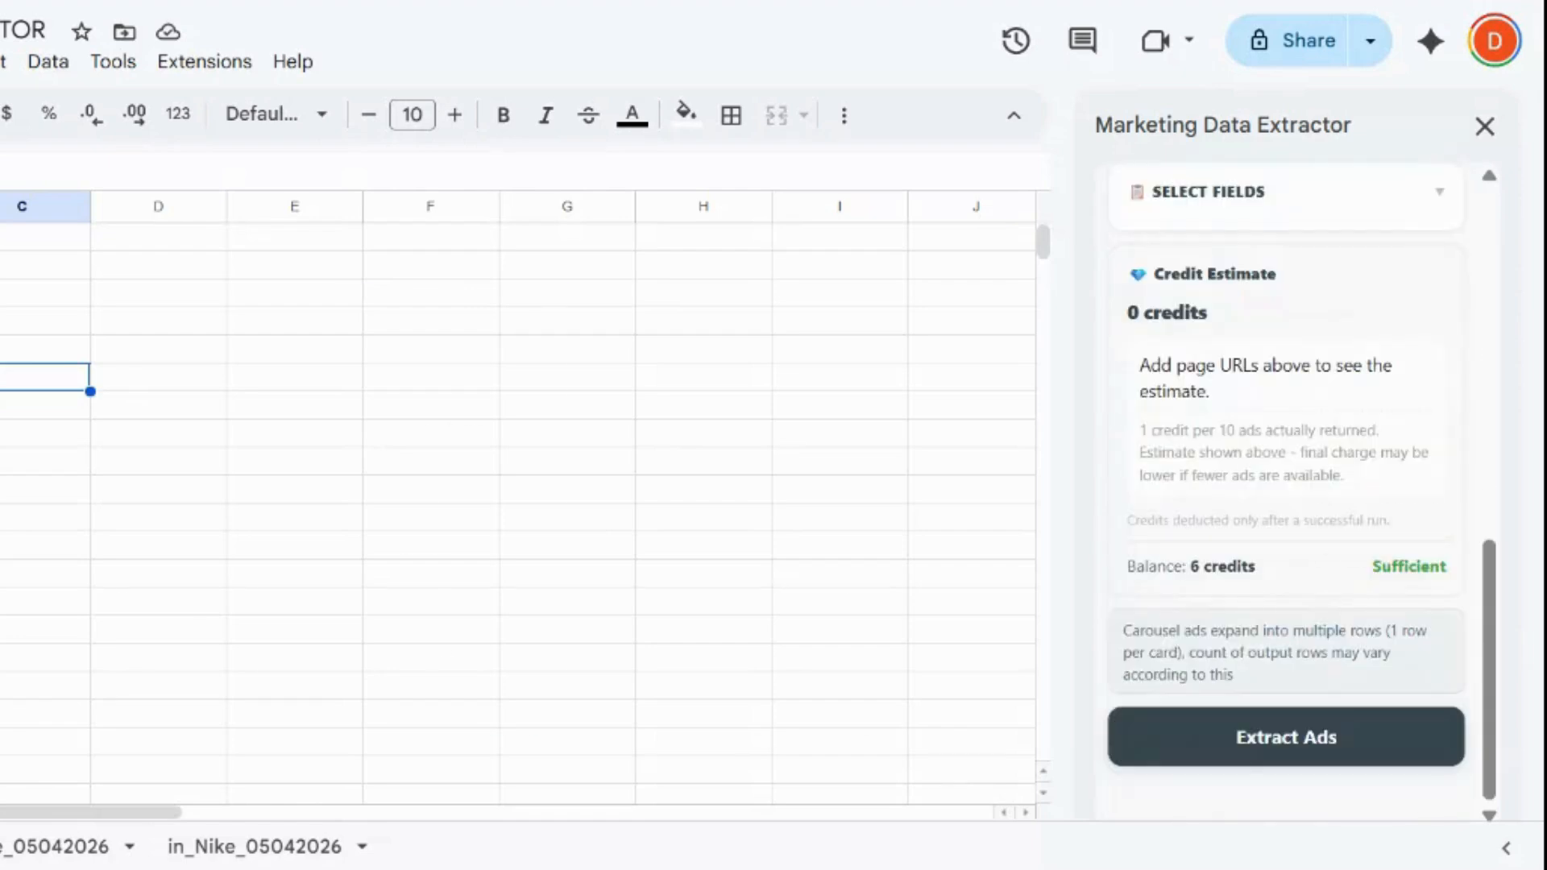